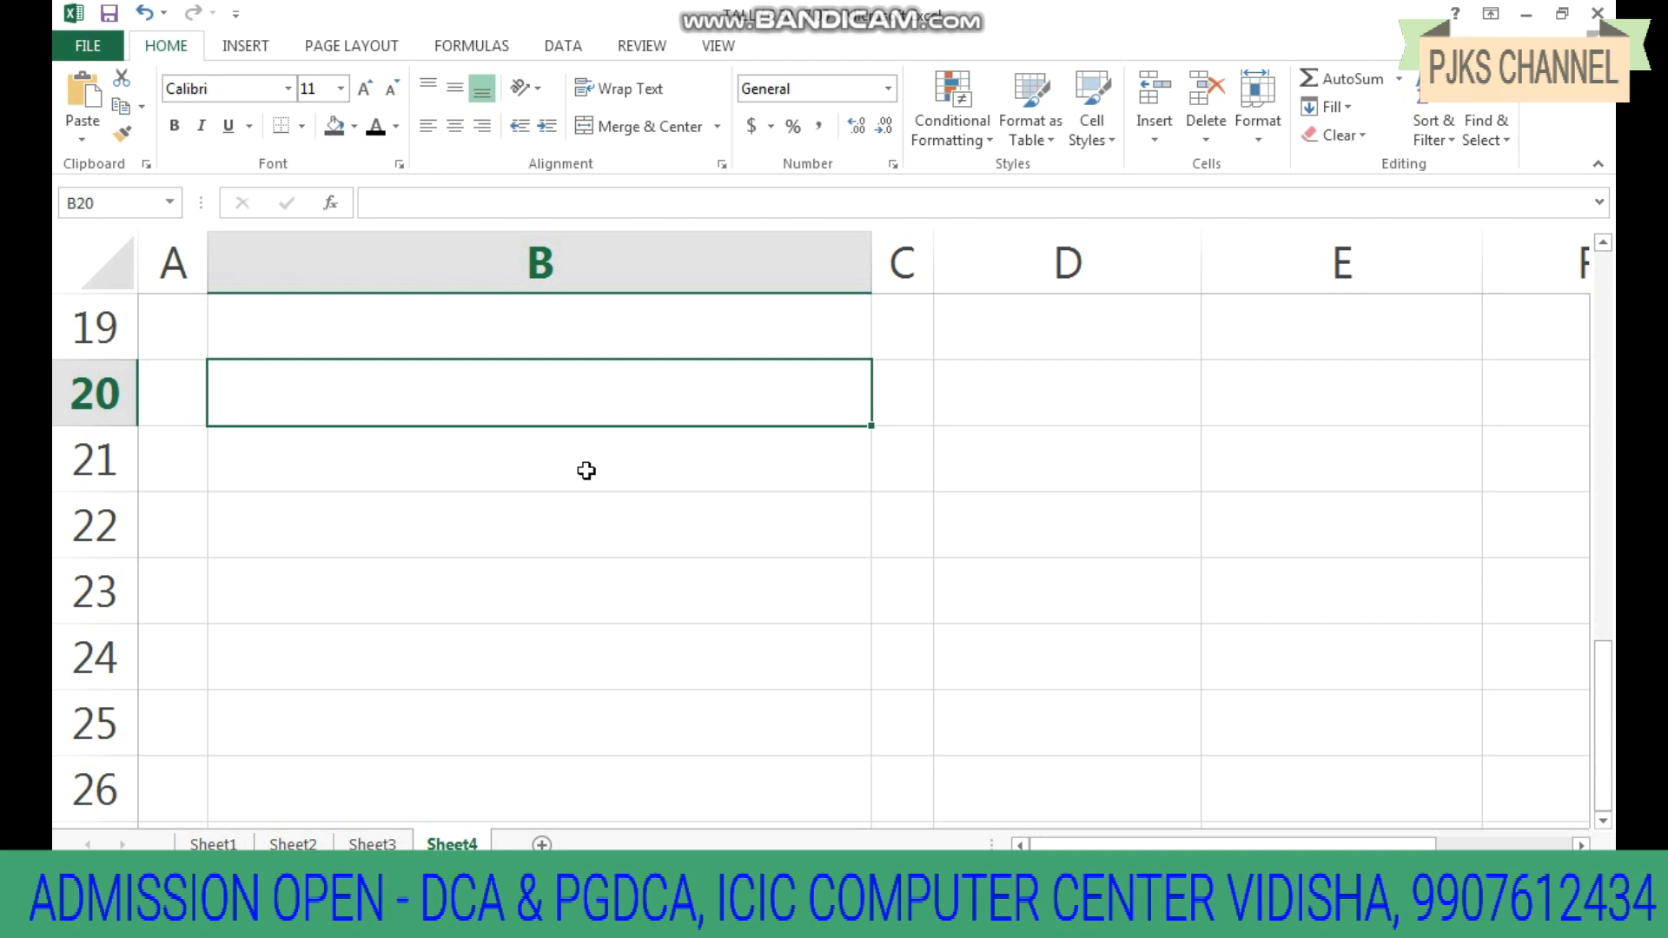
# Step: Enter "BY CASH A/C" in B20 and an indented "TO SALES A/C" in B21
pyautogui.write('BY C')
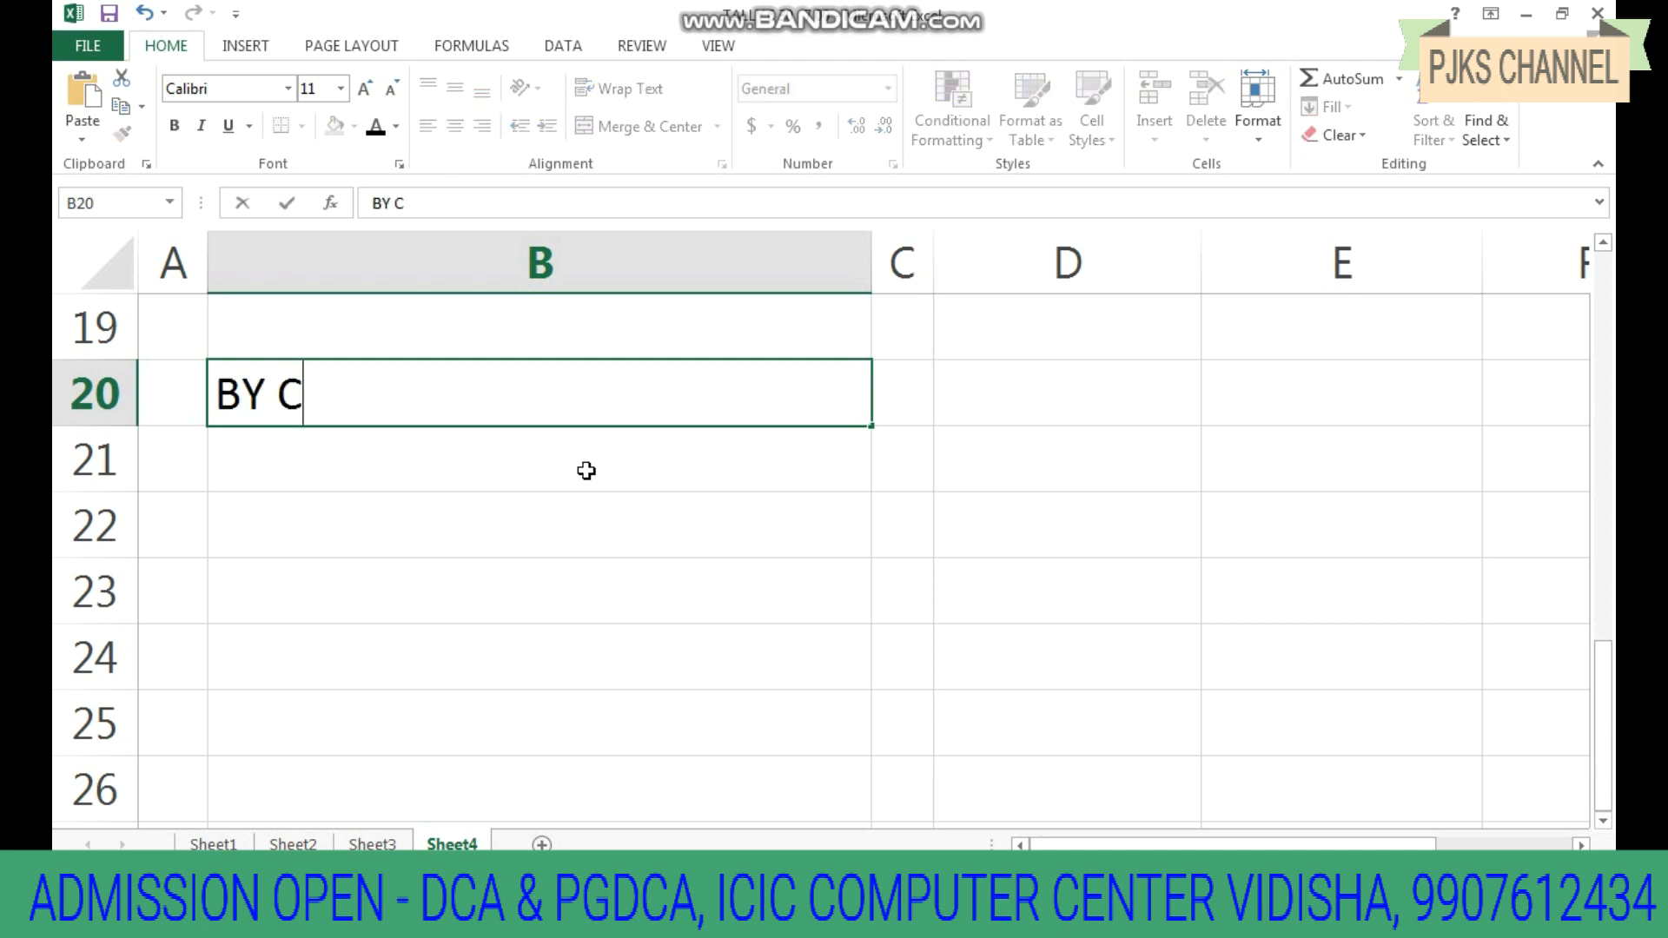
pyautogui.write('ASH A/C')
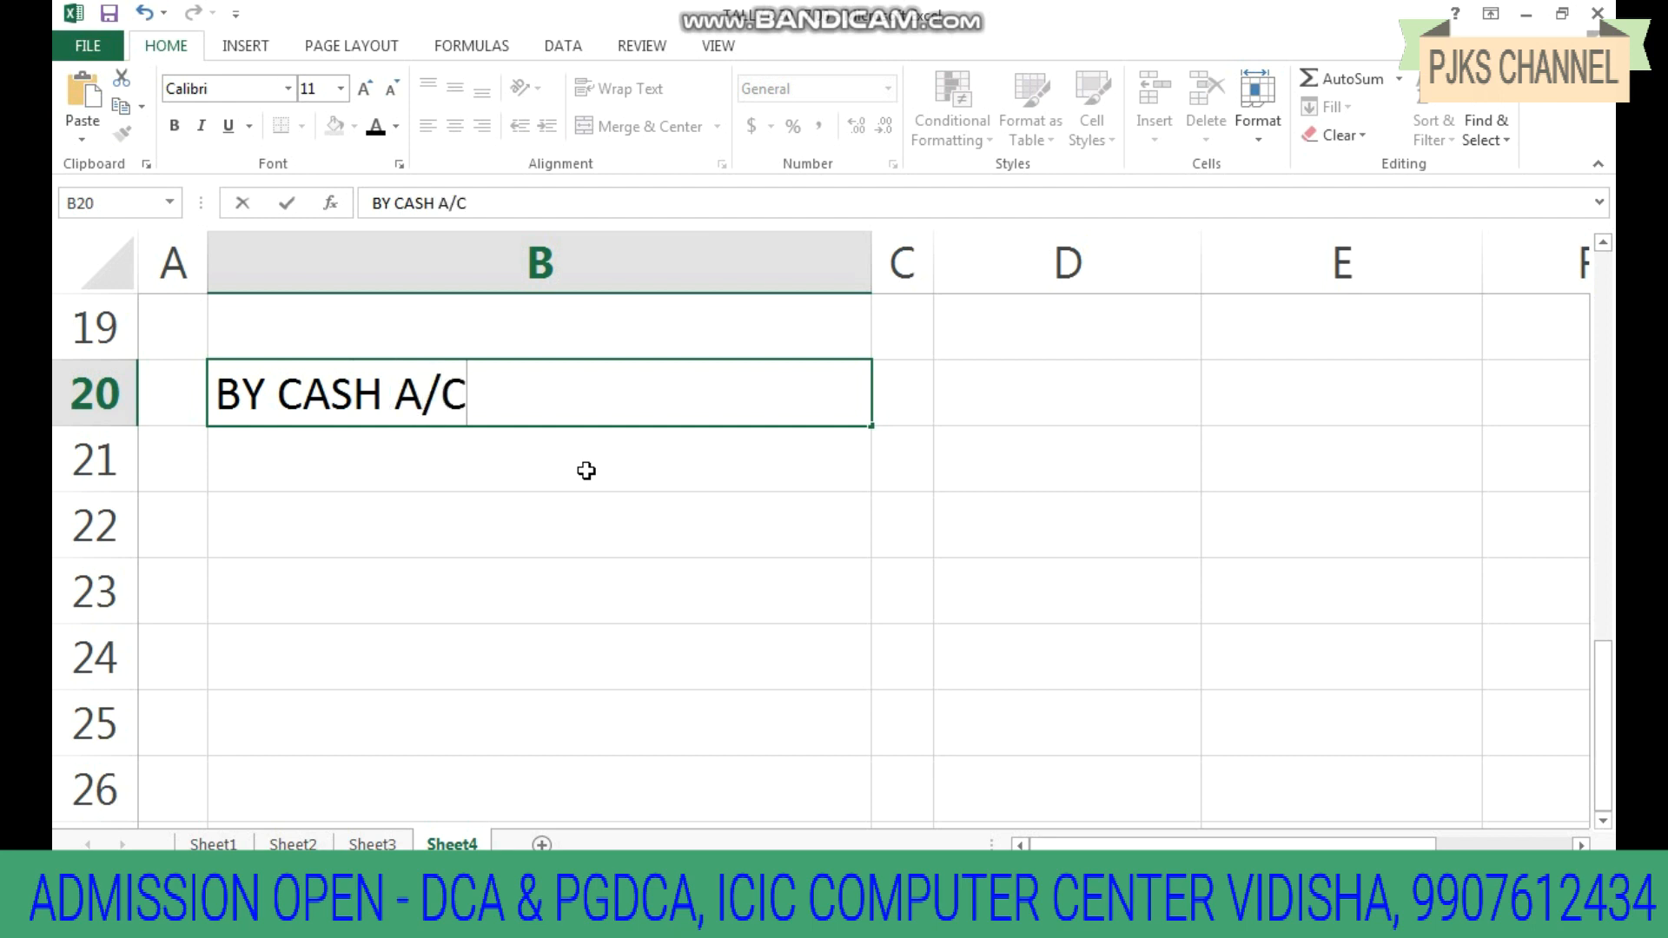
pyautogui.click(586, 471)
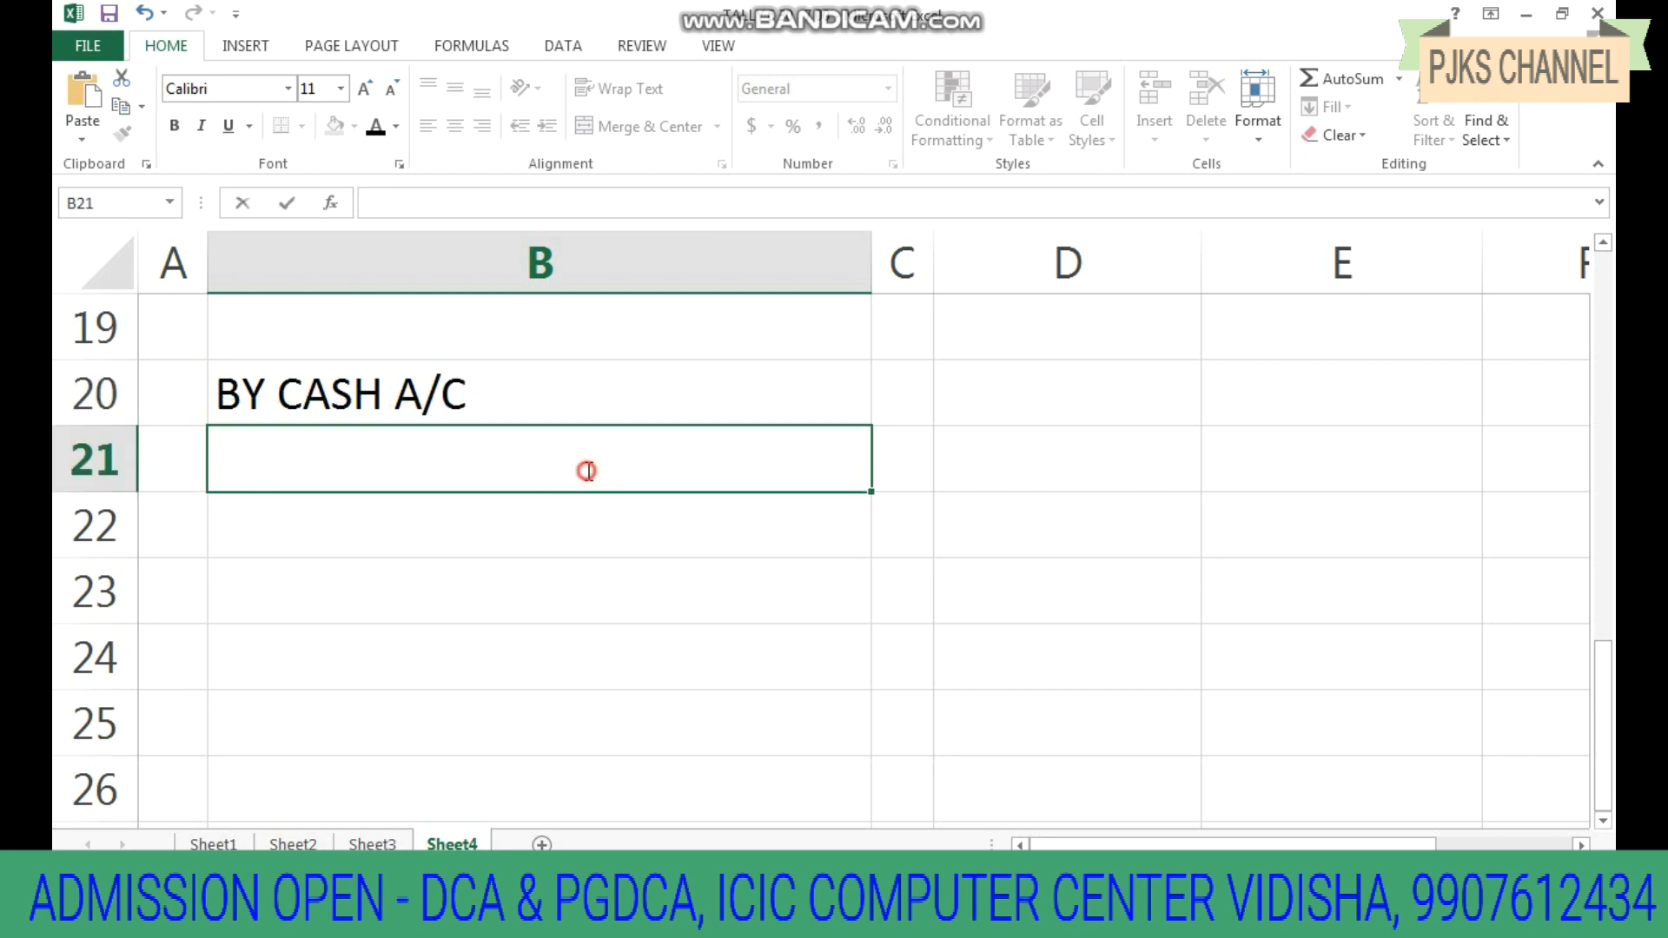
pyautogui.write('TO SALE')
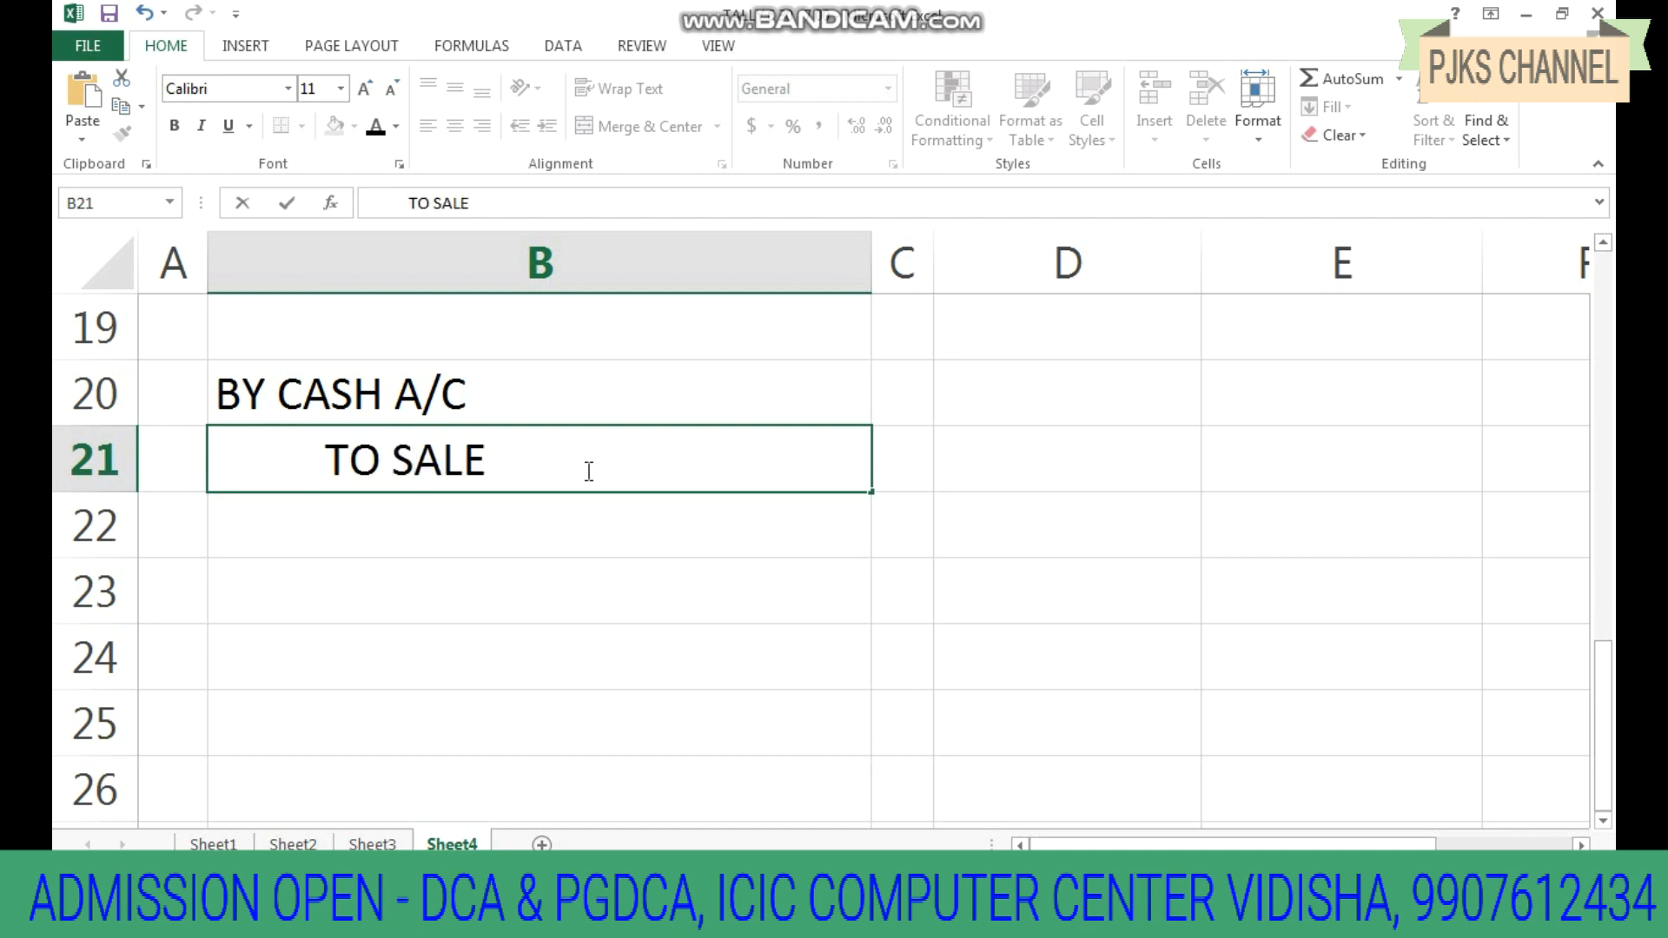
pyautogui.write('S A/C')
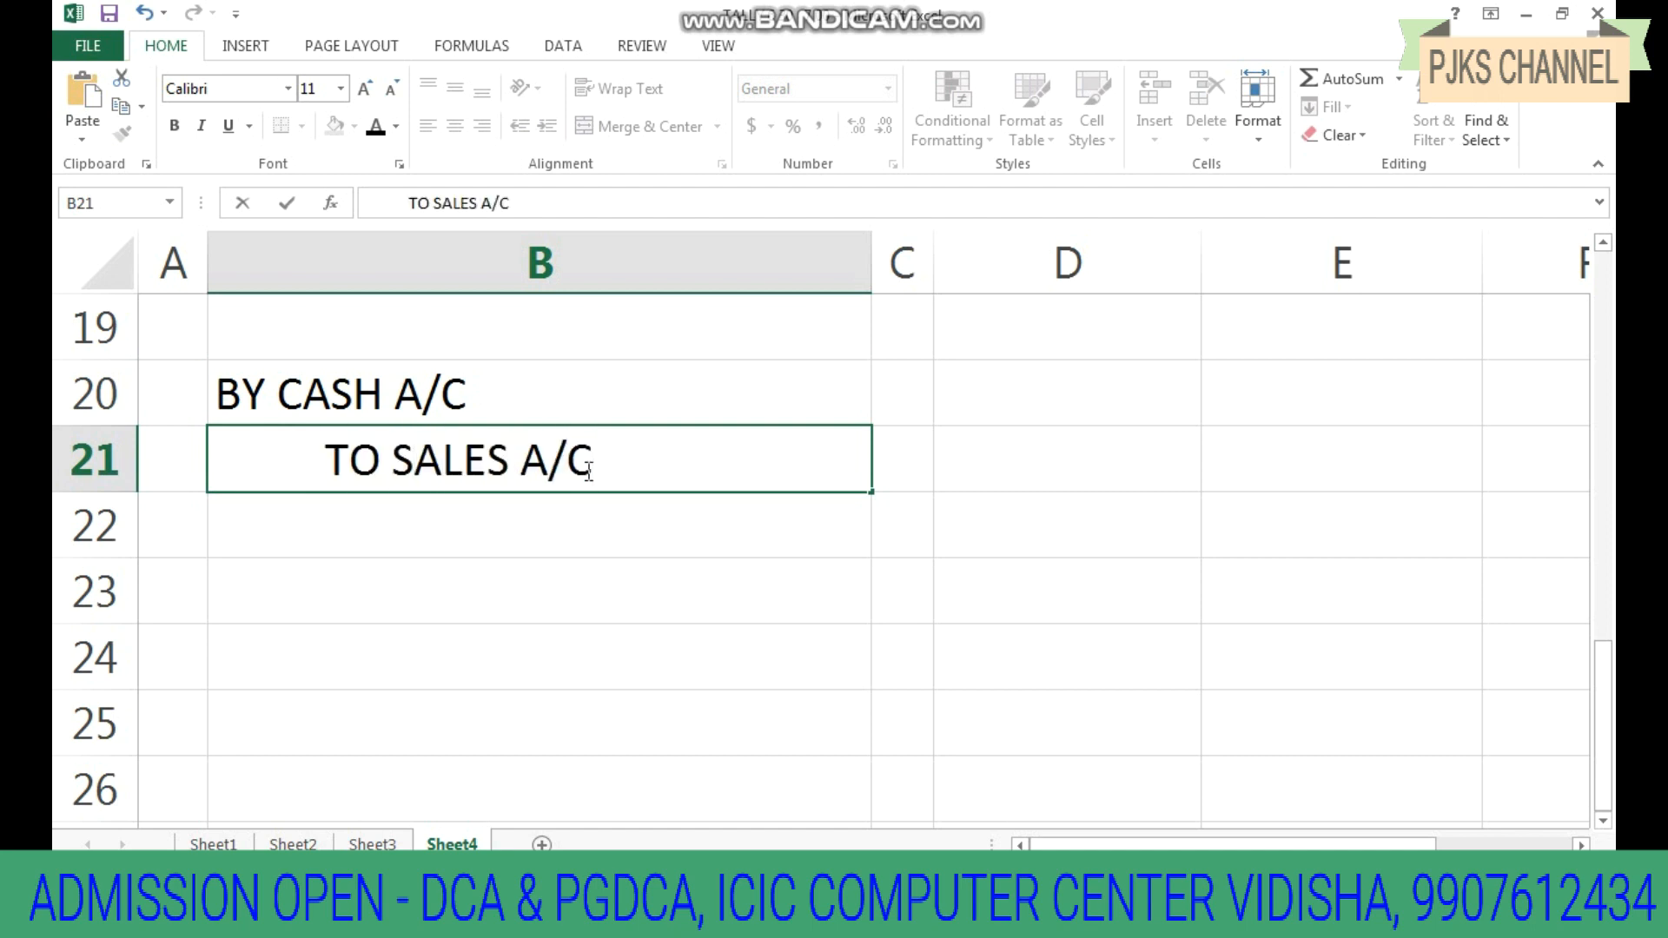
pyautogui.click(596, 522)
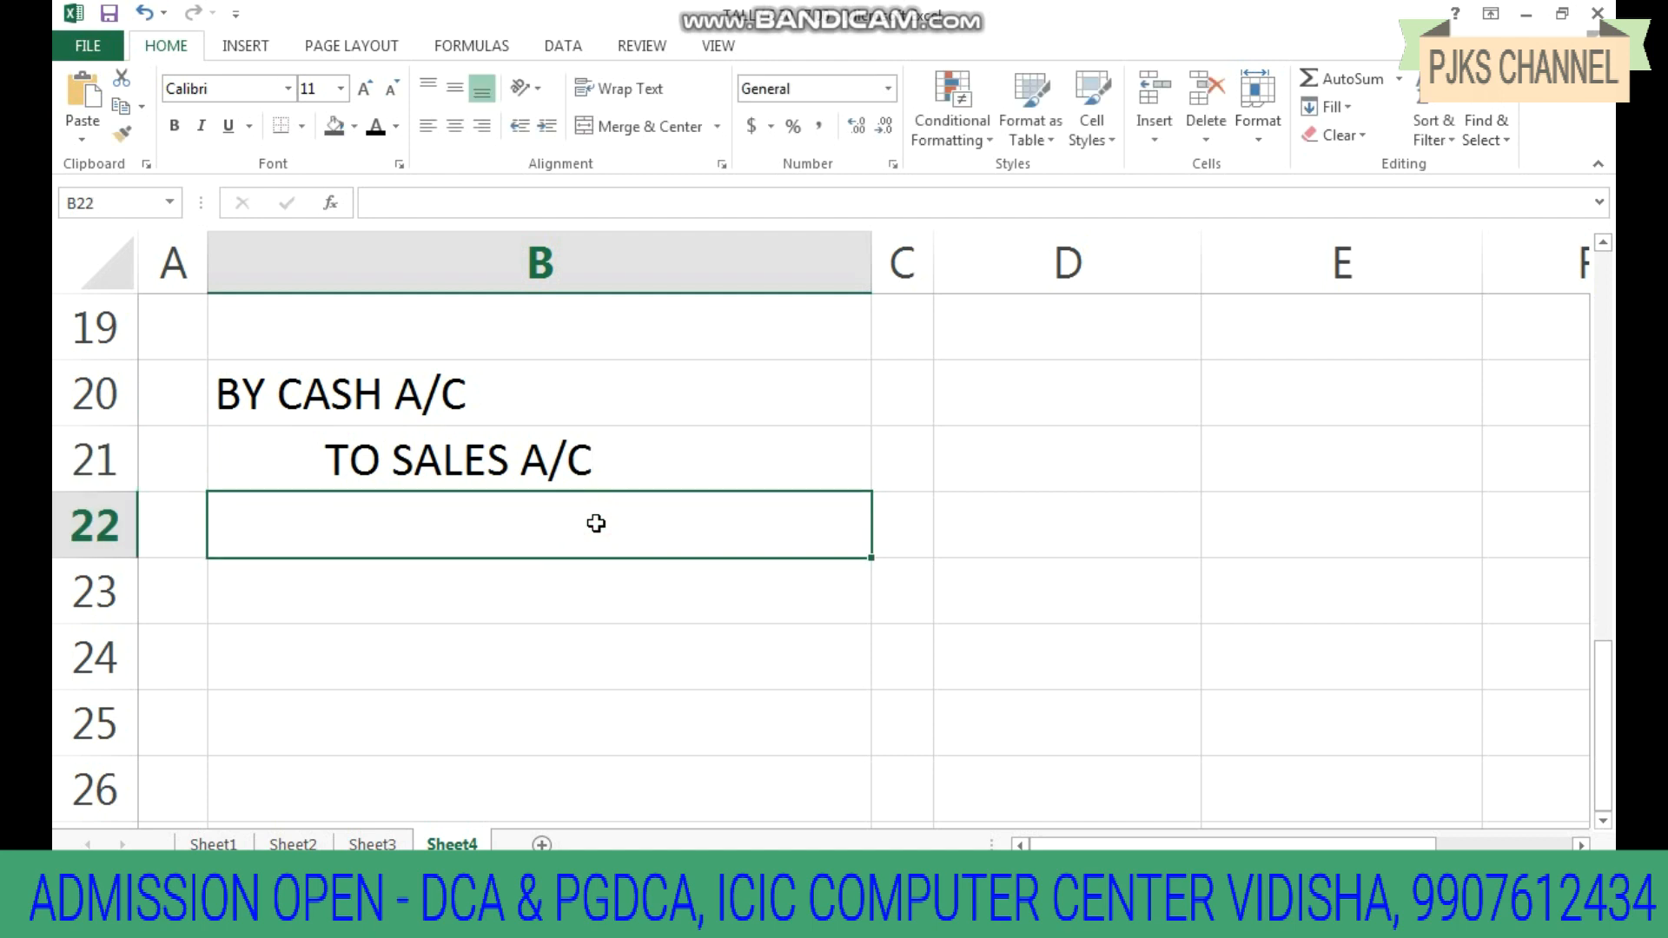
# Step: Write the narration "(BEING GOODS SOLD ON CASH)" in B22
pyautogui.write('BEIND GOO')
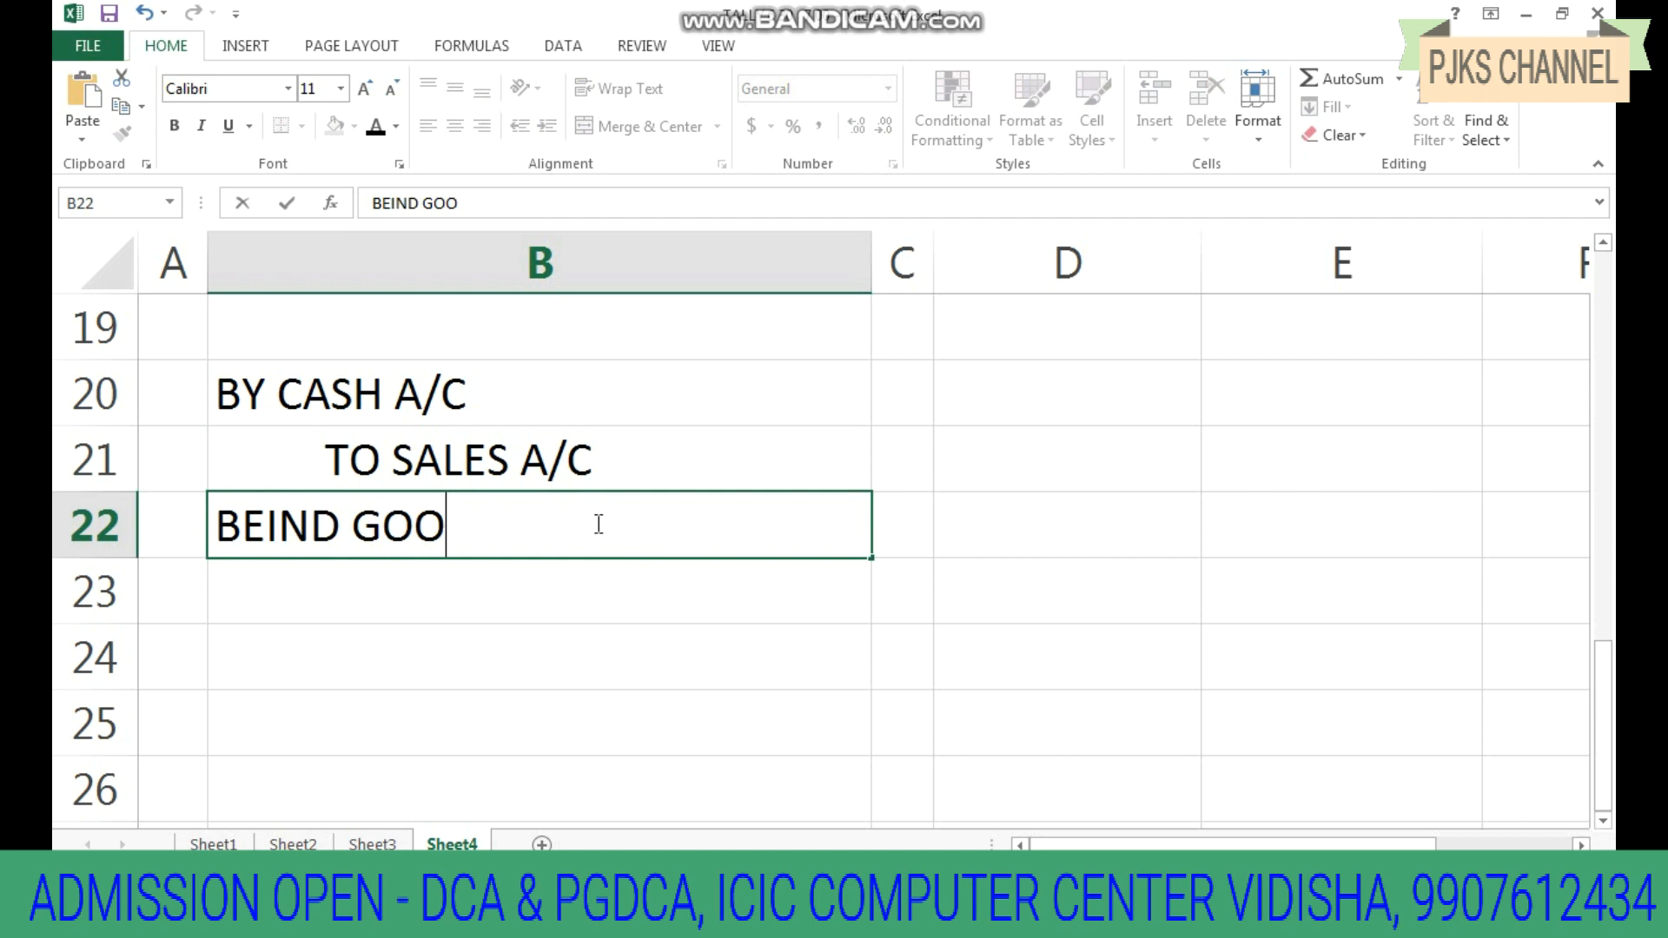
pyautogui.write('DS SOLD IN CASH')
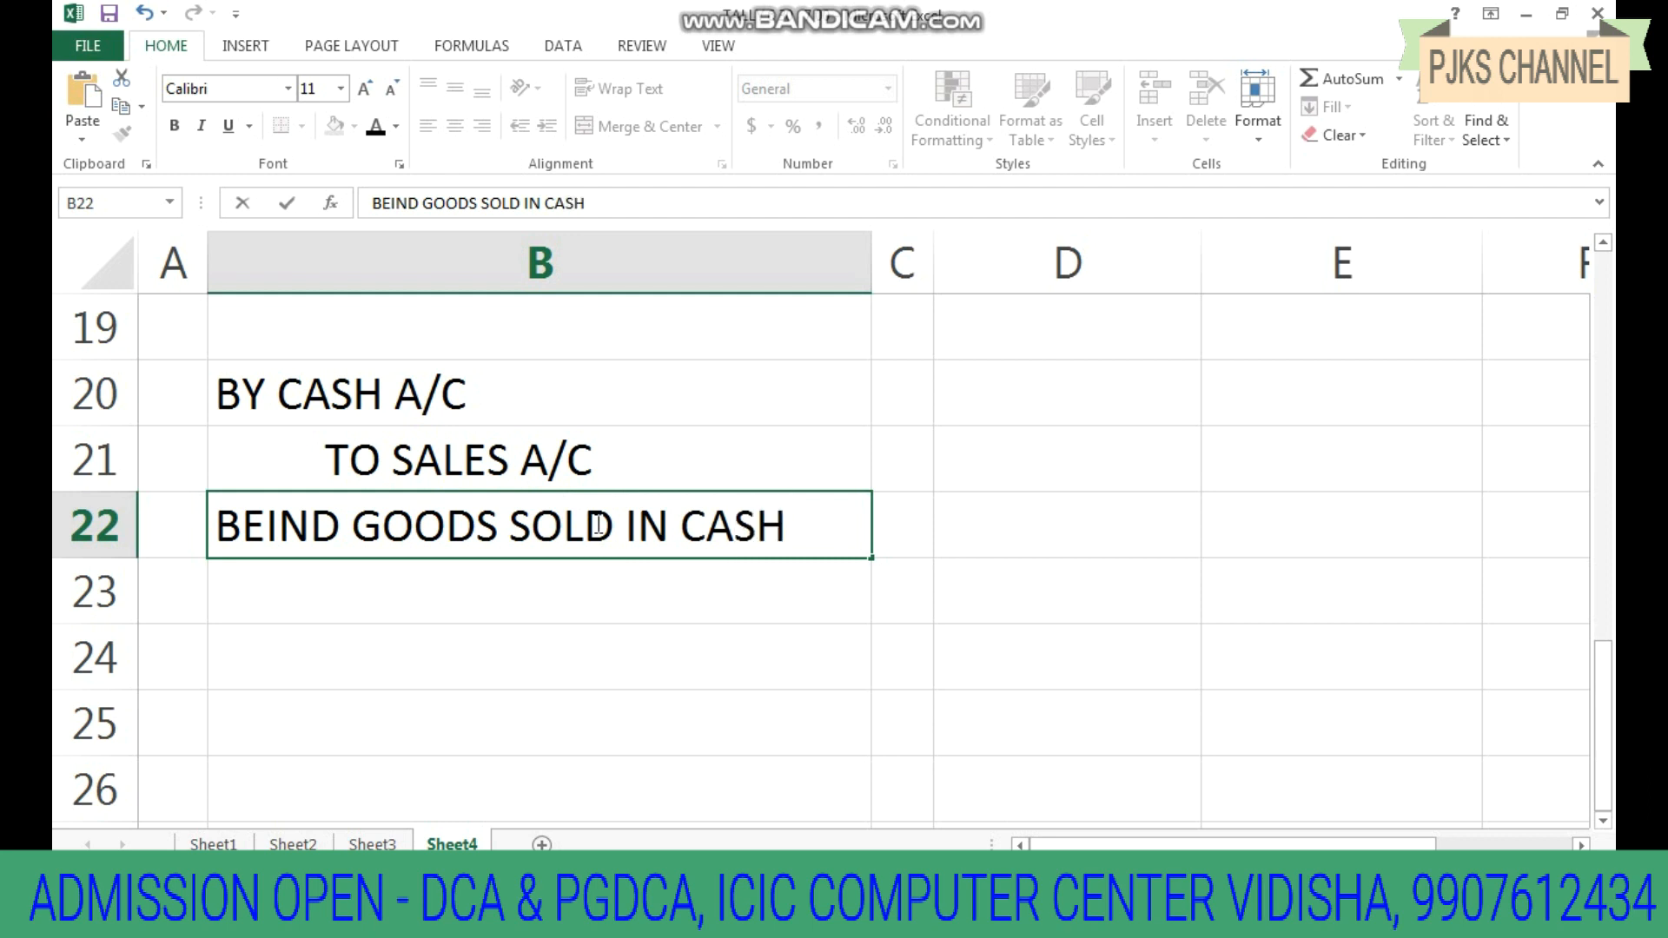
pyautogui.doubleClick(221, 527)
pyautogui.click(221, 527)
pyautogui.write('(')
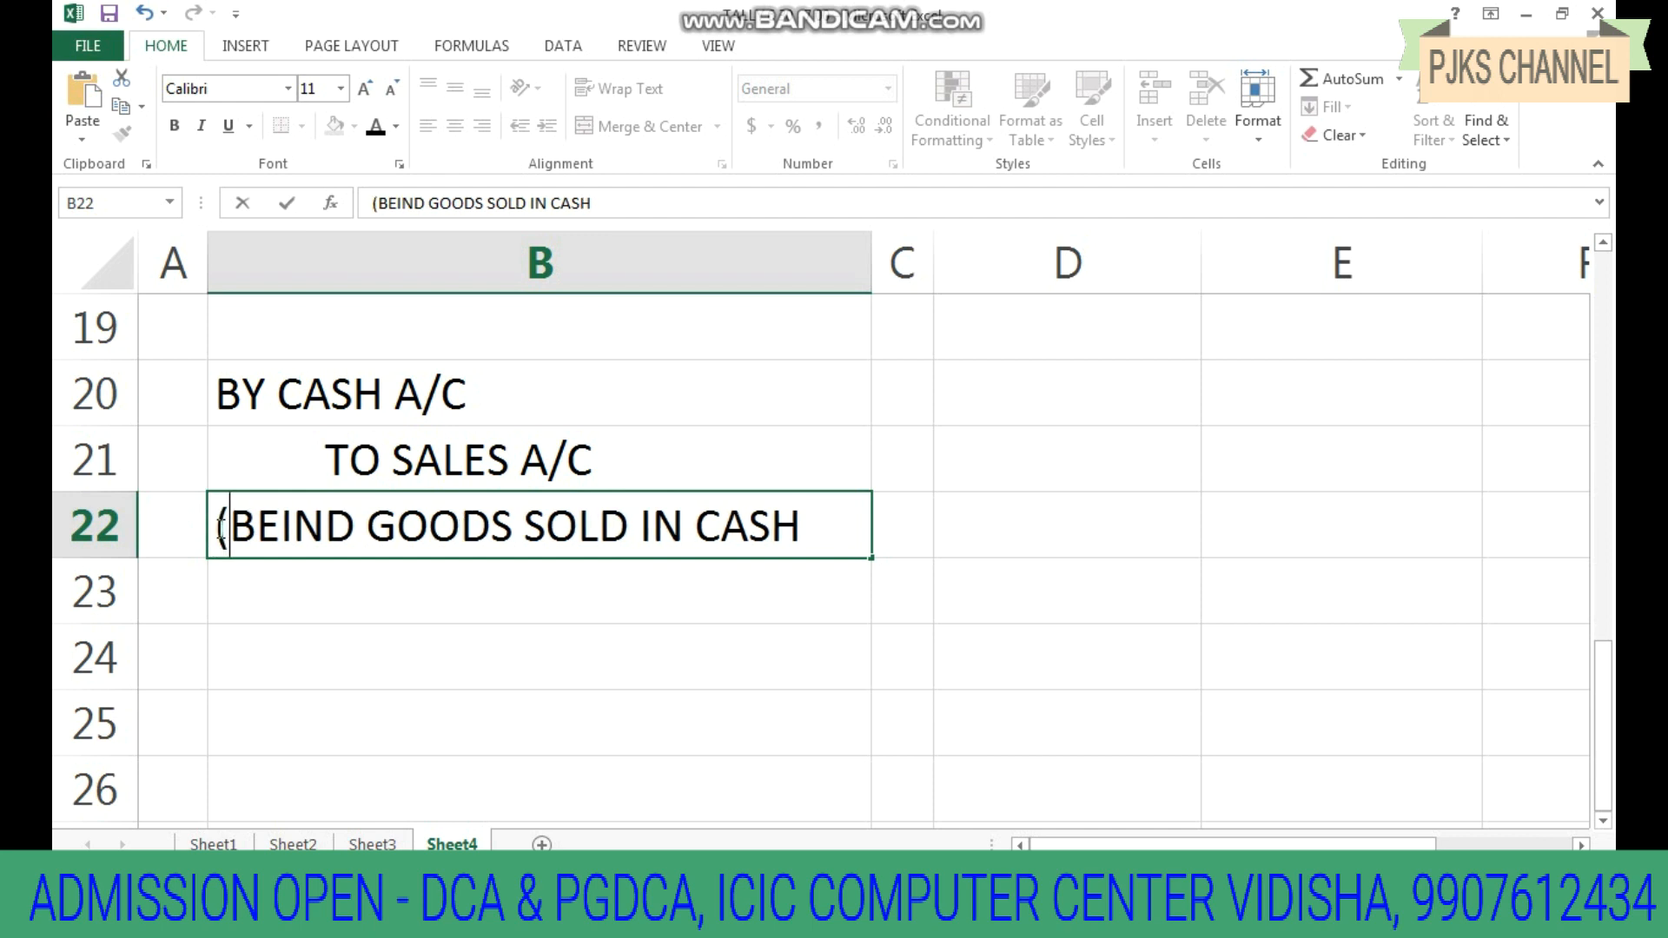
pyautogui.click(652, 524)
pyautogui.press('BackSpace')
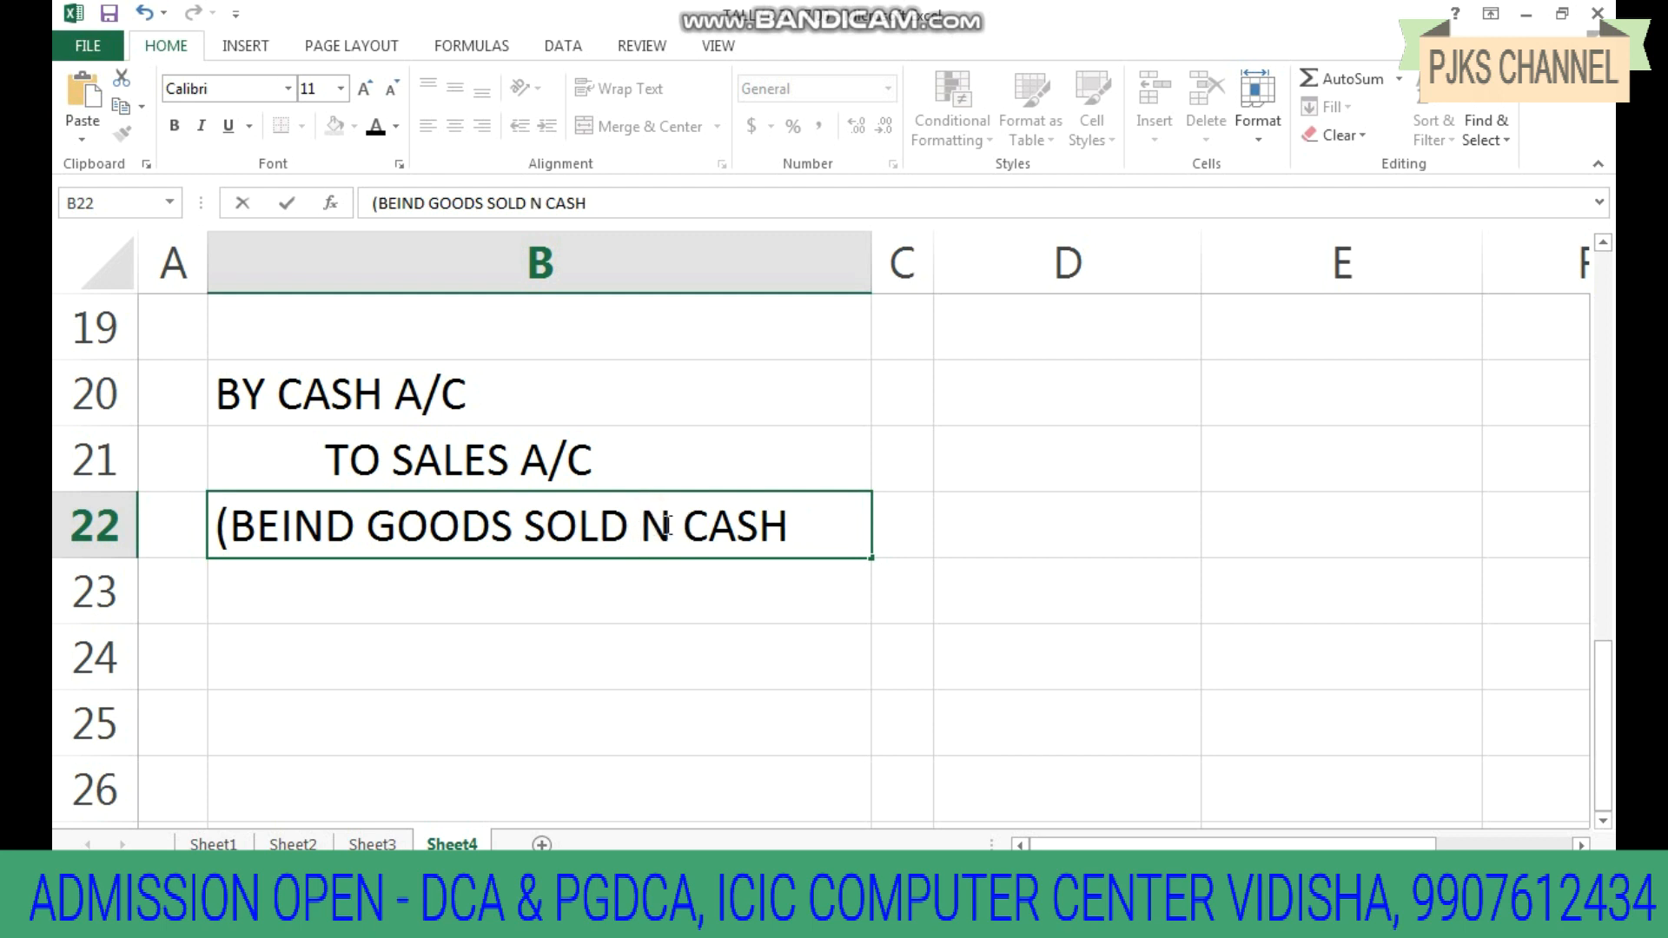
pyautogui.write('O')
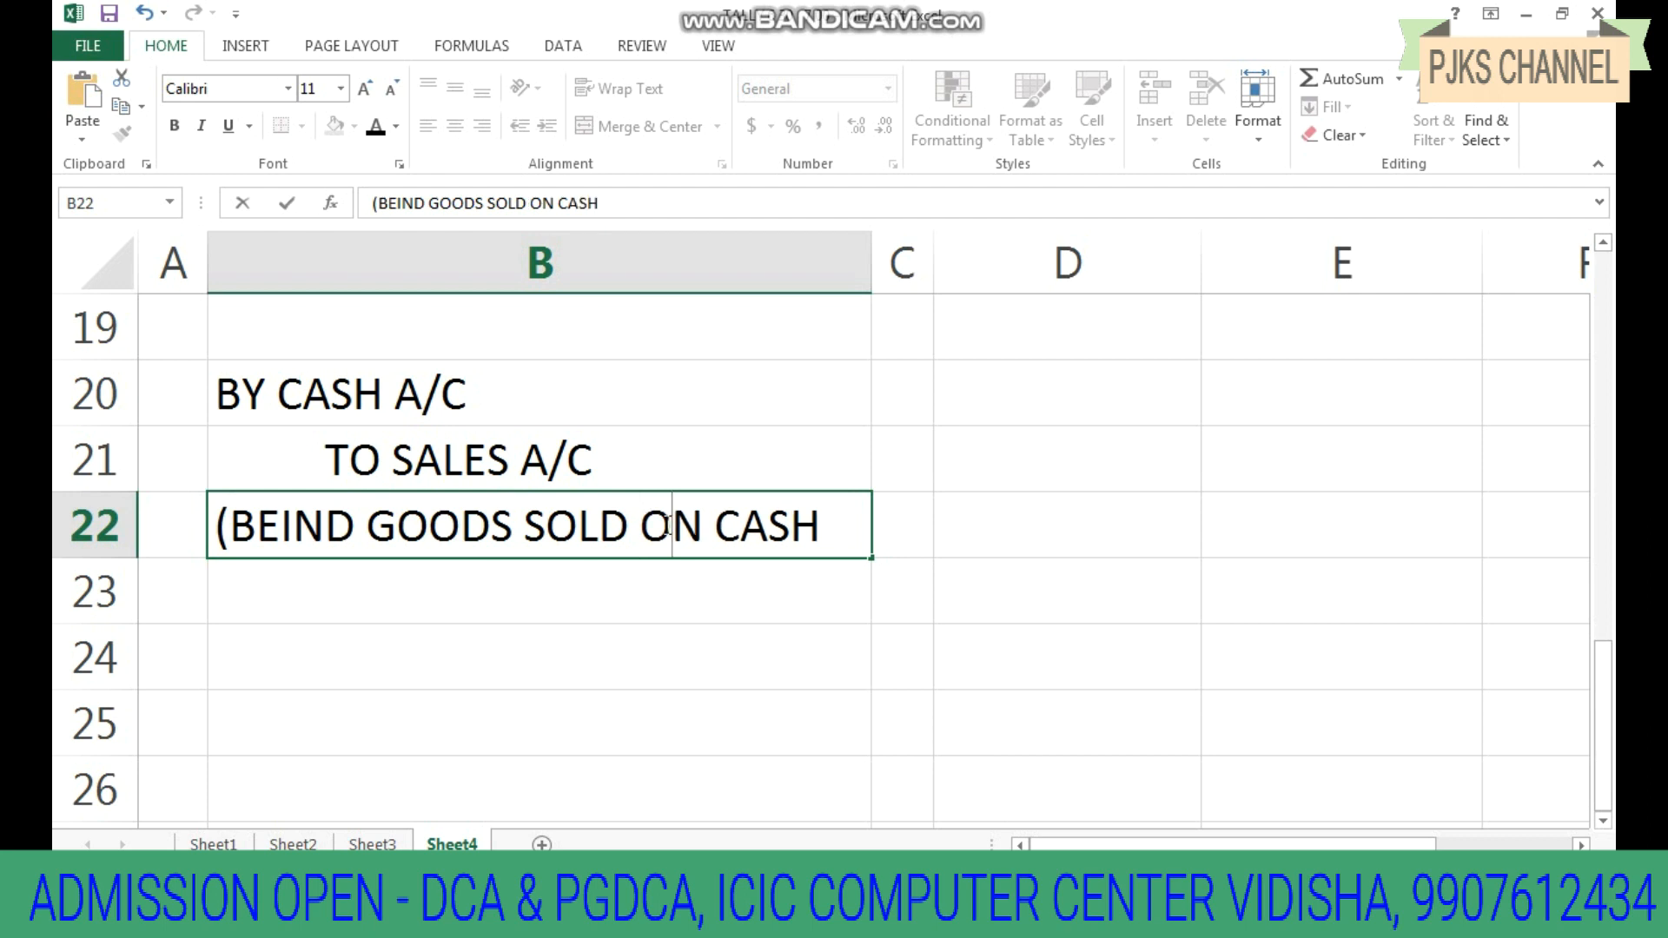
pyautogui.click(353, 523)
pyautogui.press('BackSpace')
pyautogui.write('G')
pyautogui.click(855, 545)
pyautogui.write(')')
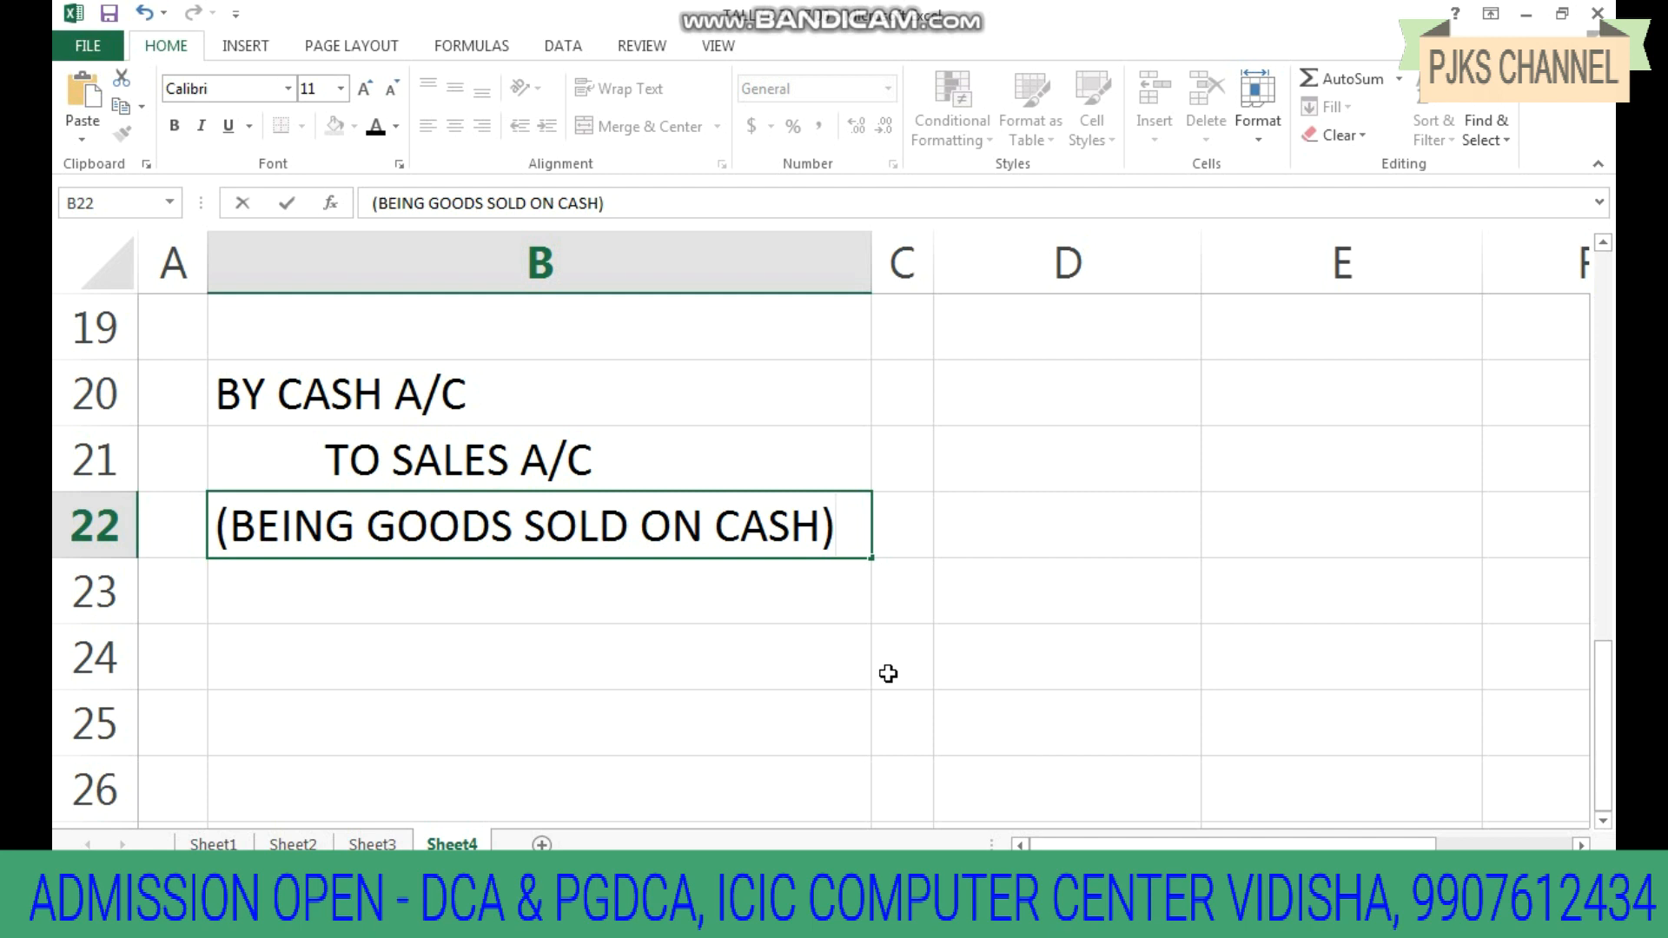
pyautogui.click(213, 518)
pyautogui.moveTo(213, 518); pyautogui.dragTo(708, 526)
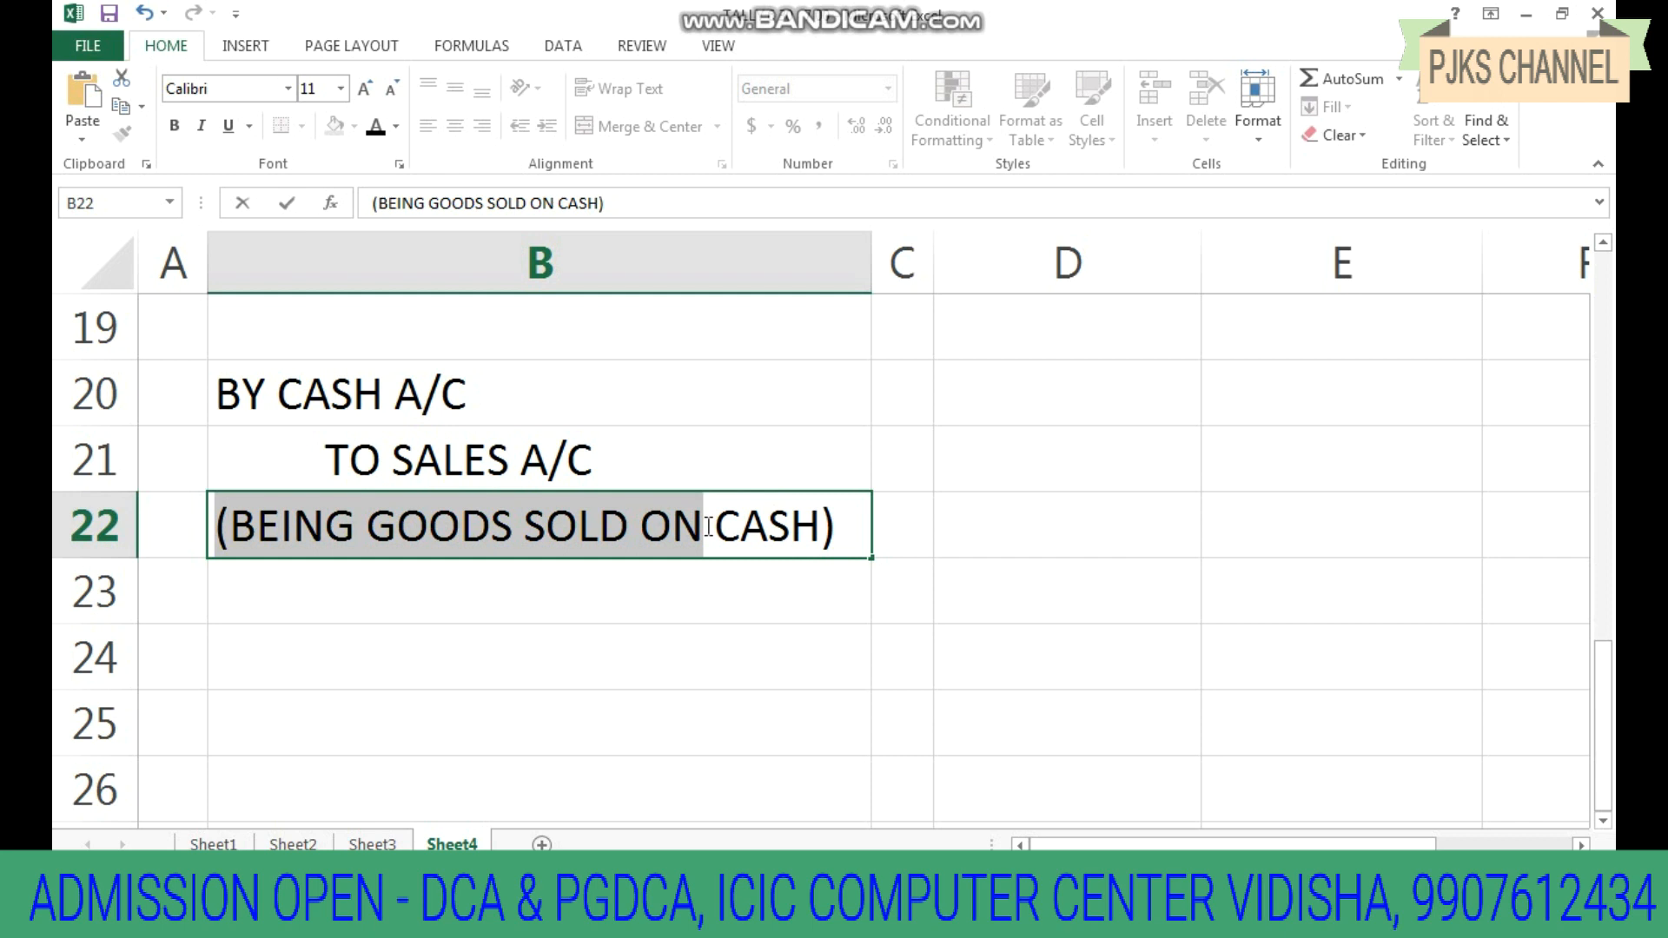
pyautogui.moveTo(708, 526)
pyautogui.mouseDown()
pyautogui.moveTo(834, 519)
pyautogui.moveTo(719, 528)
pyautogui.moveTo(811, 519)
pyautogui.moveTo(727, 538)
pyautogui.mouseUp()
pyautogui.moveTo(728, 539); pyautogui.dragTo(638, 535)
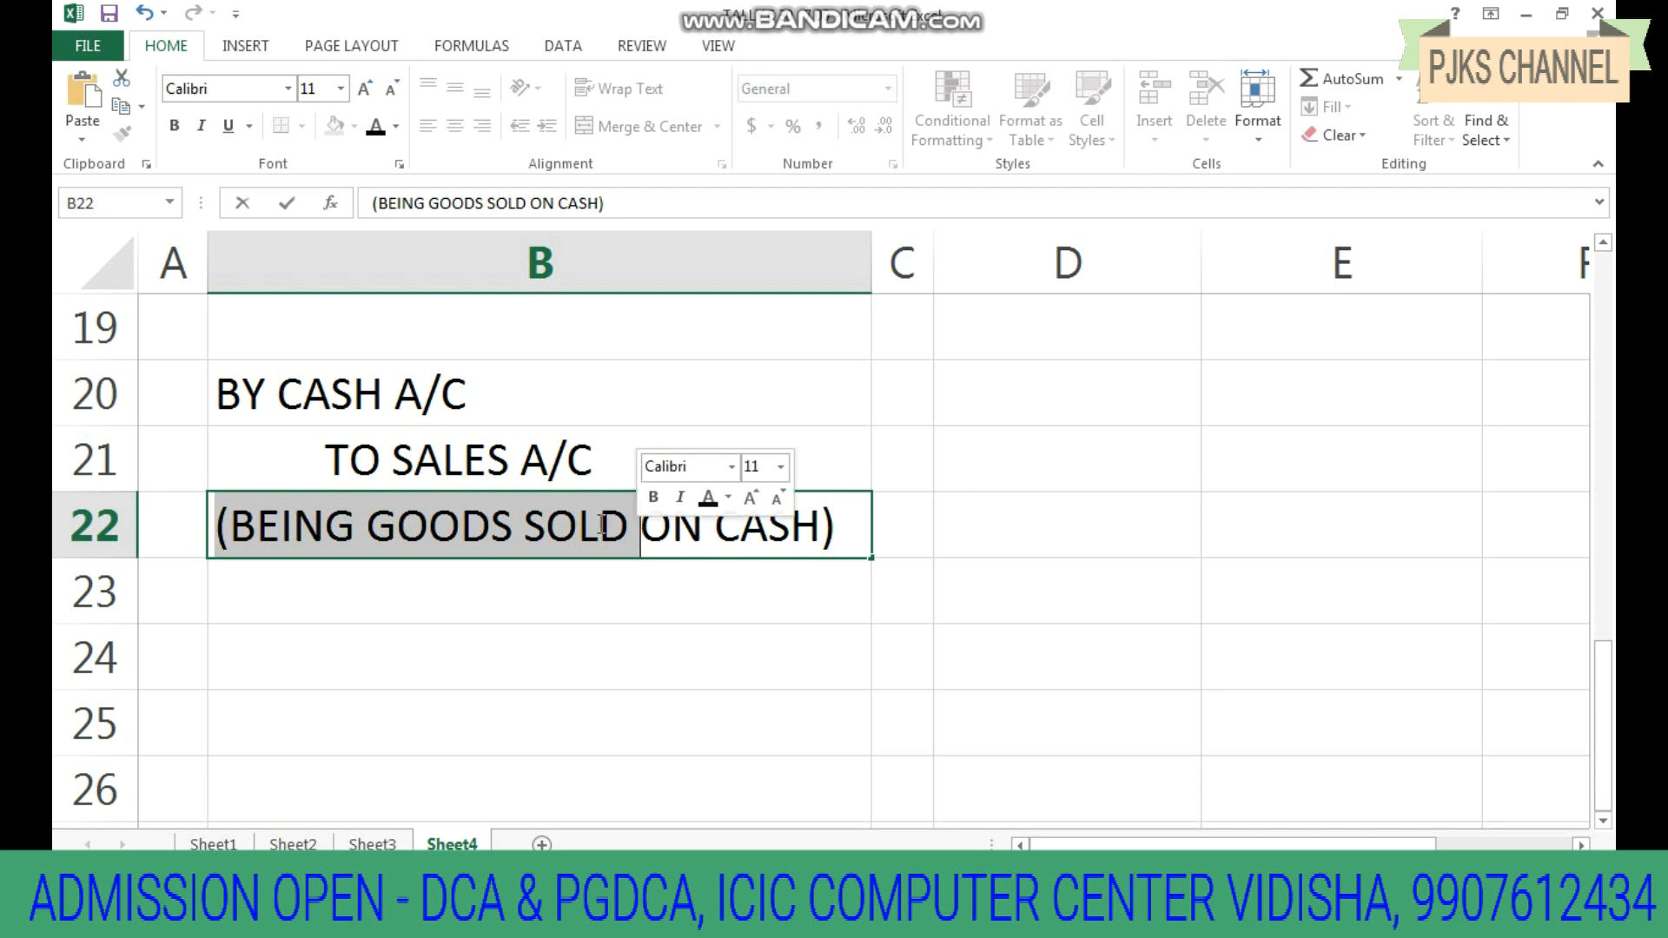
# Step: Finish the narration entry and number the cash sale entry 1 in A20
pyautogui.click(611, 660)
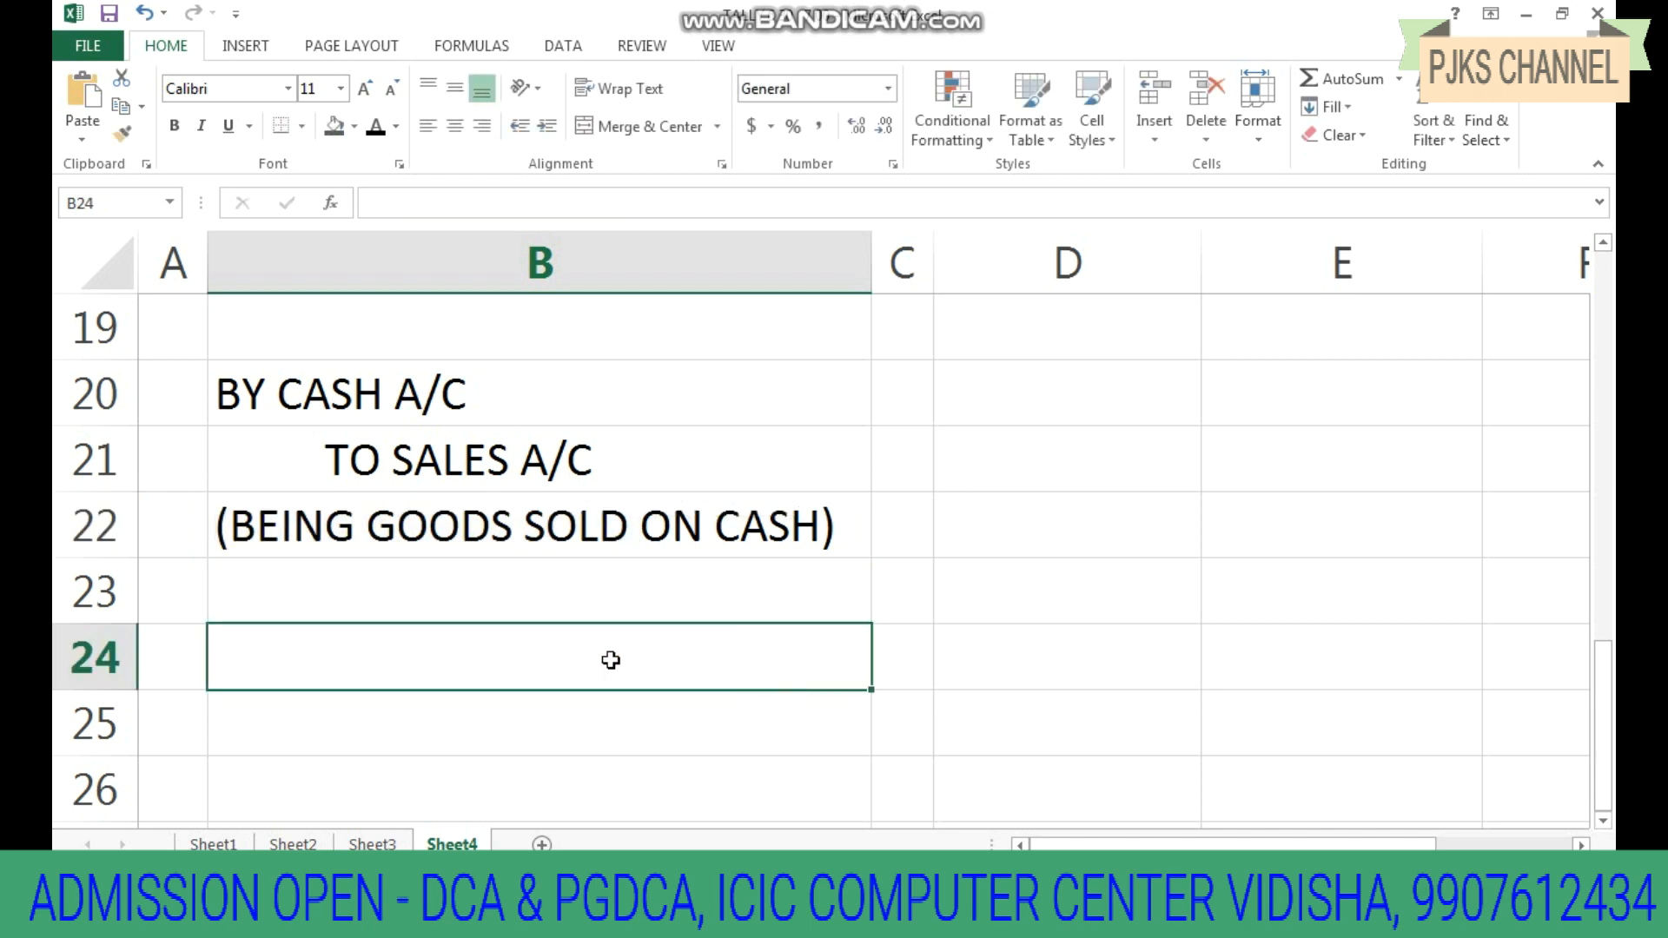
pyautogui.click(604, 569)
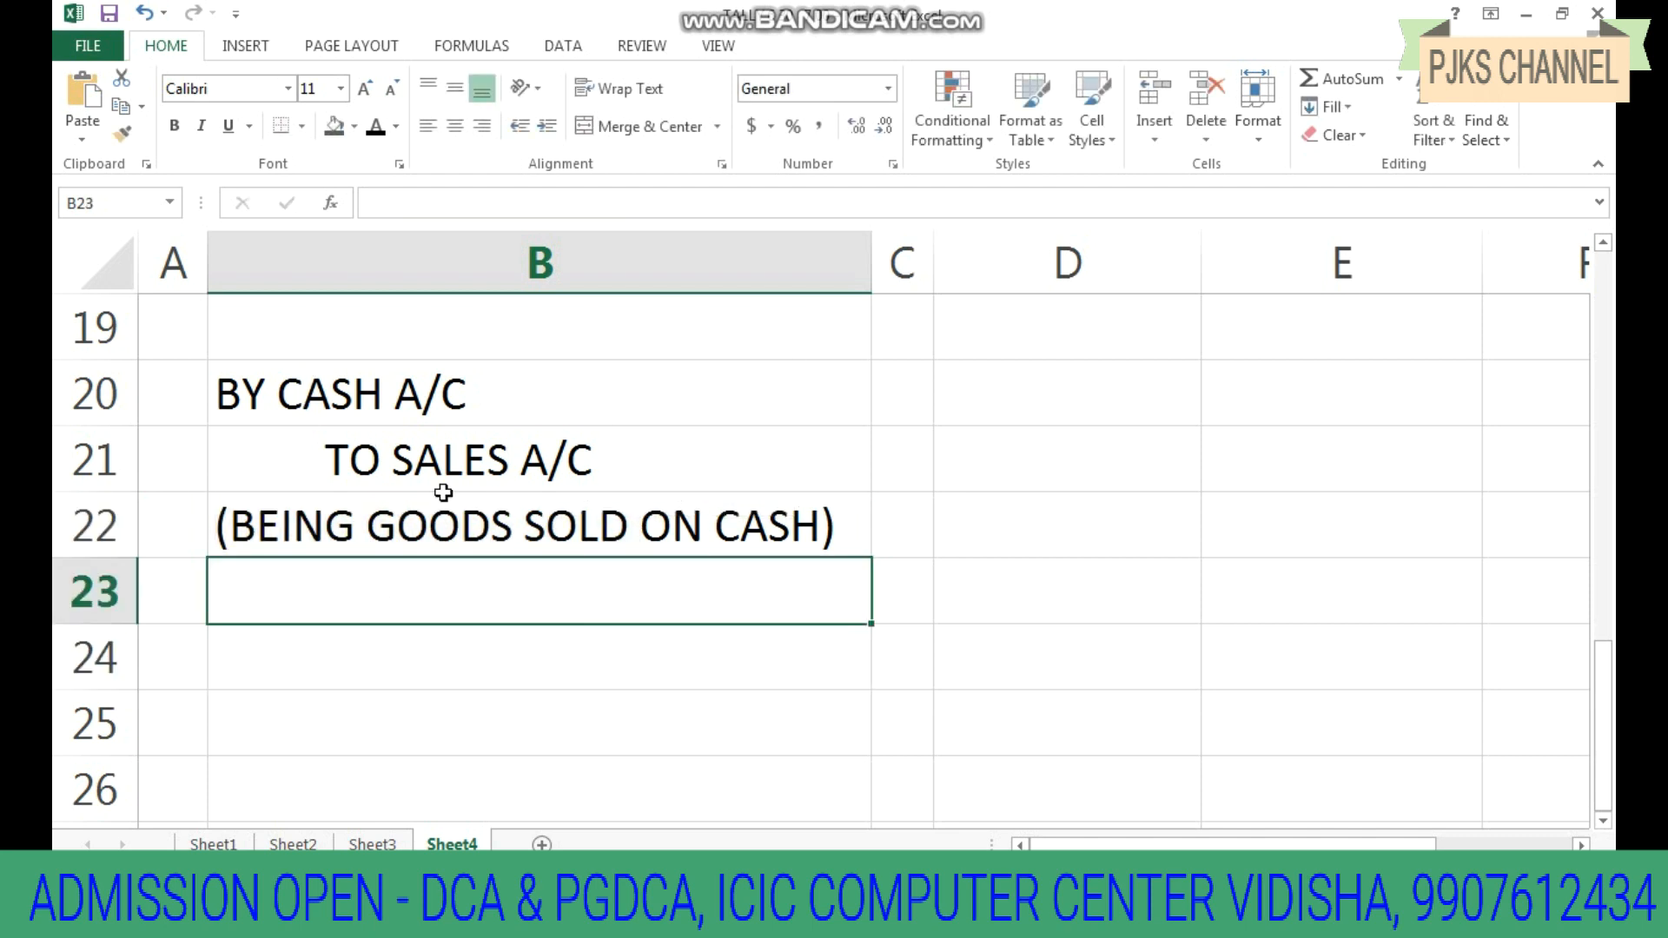
pyautogui.click(186, 391)
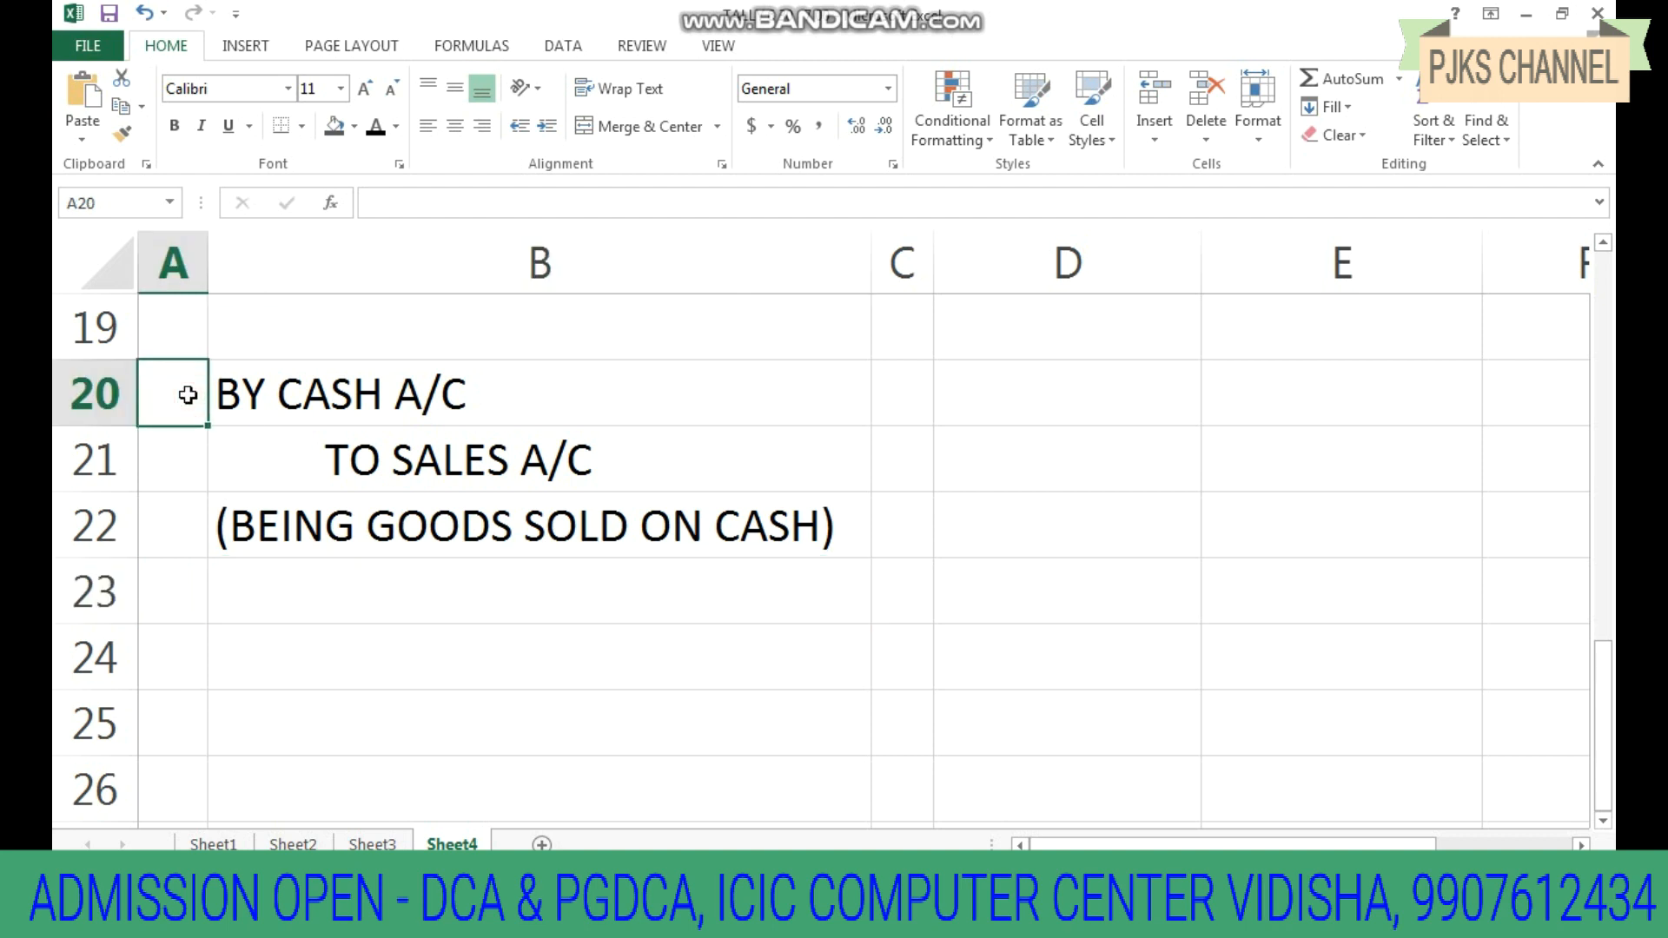
pyautogui.write('1')
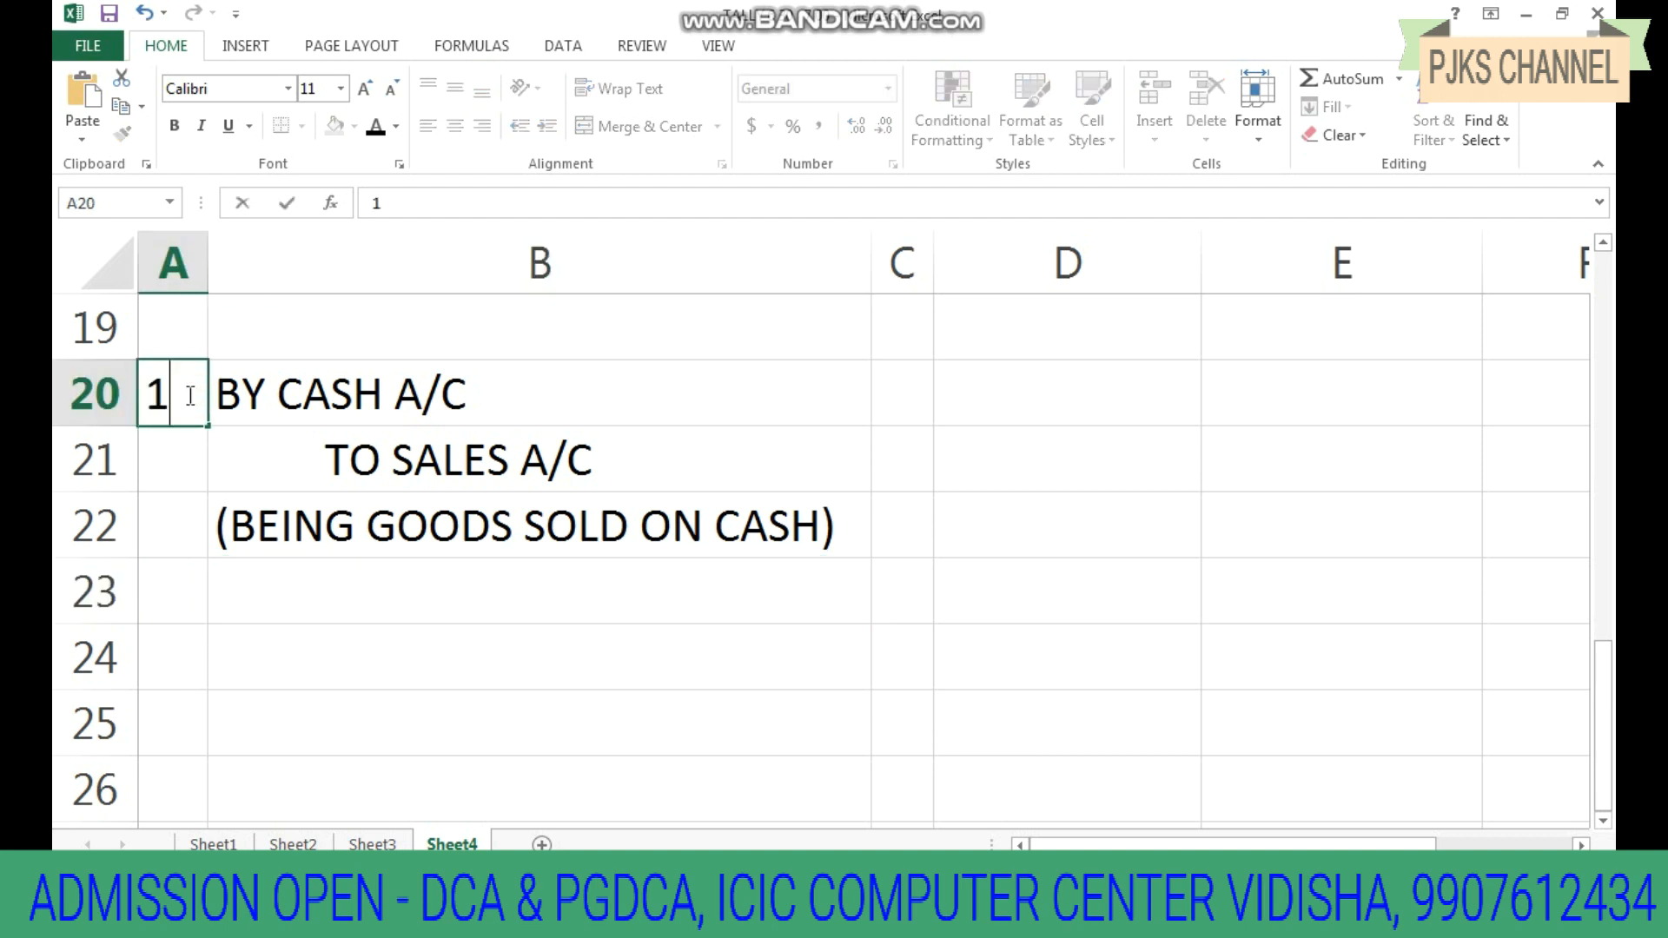
pyautogui.click(534, 615)
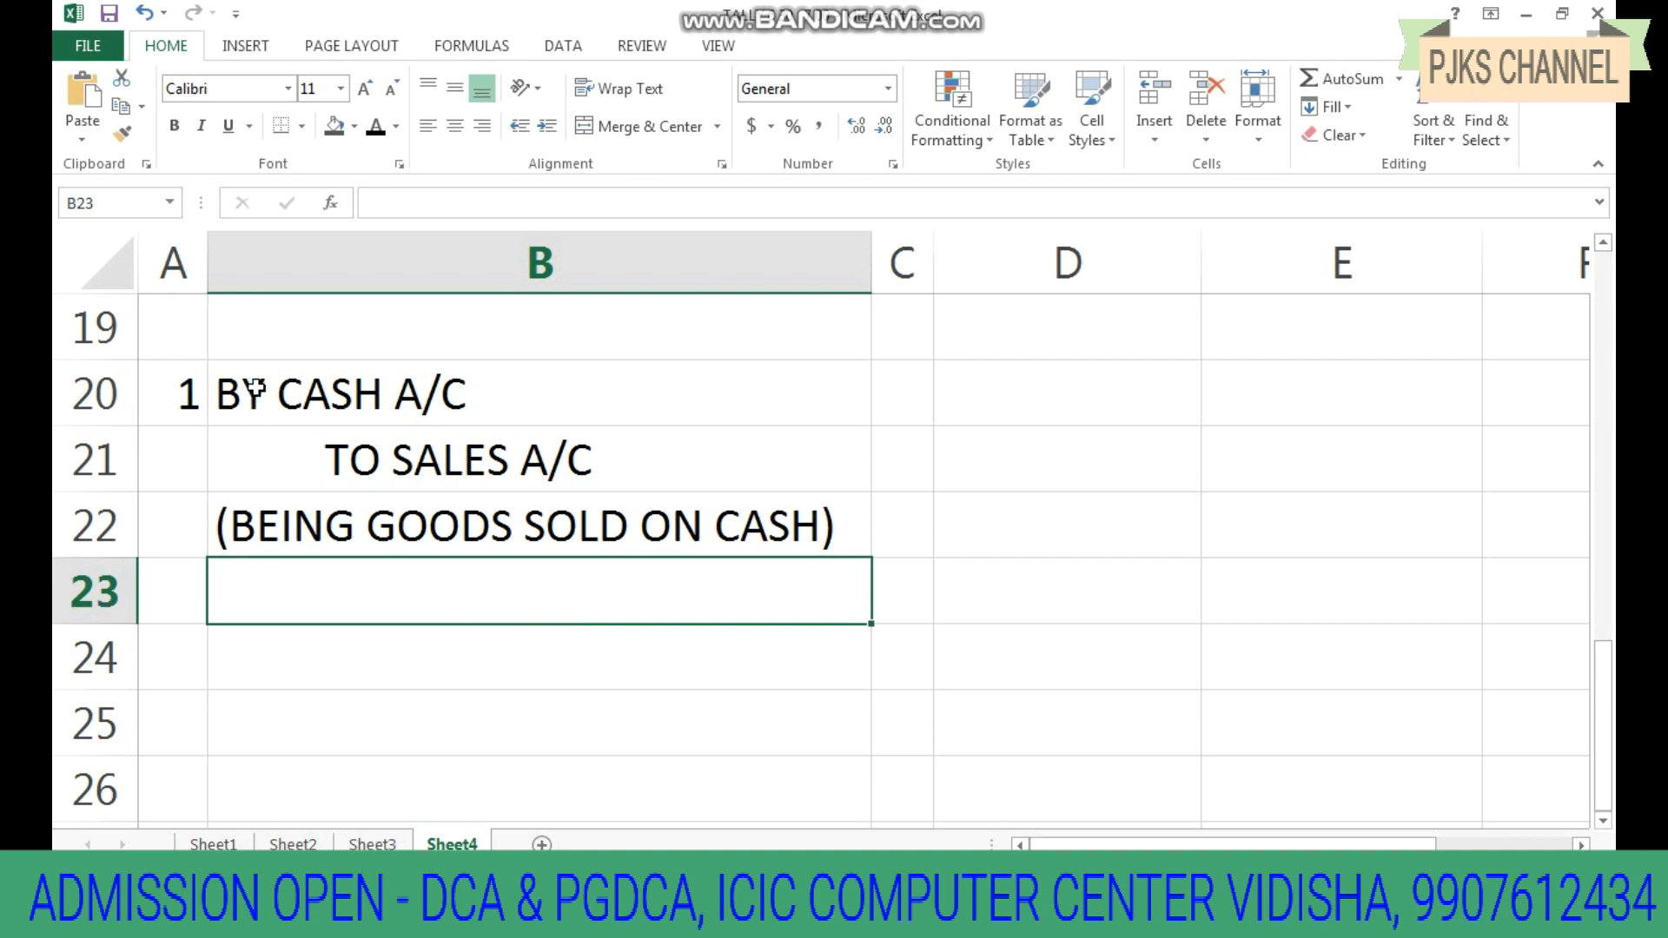
# Step: Copy the cash sale entry in B20:B22 to the cells starting at B24
pyautogui.moveTo(226, 386); pyautogui.dragTo(723, 548)
pyautogui.hotkey('ctrl', 'c')
pyautogui.click(406, 651)
pyautogui.hotkey('ctrl', 'v')
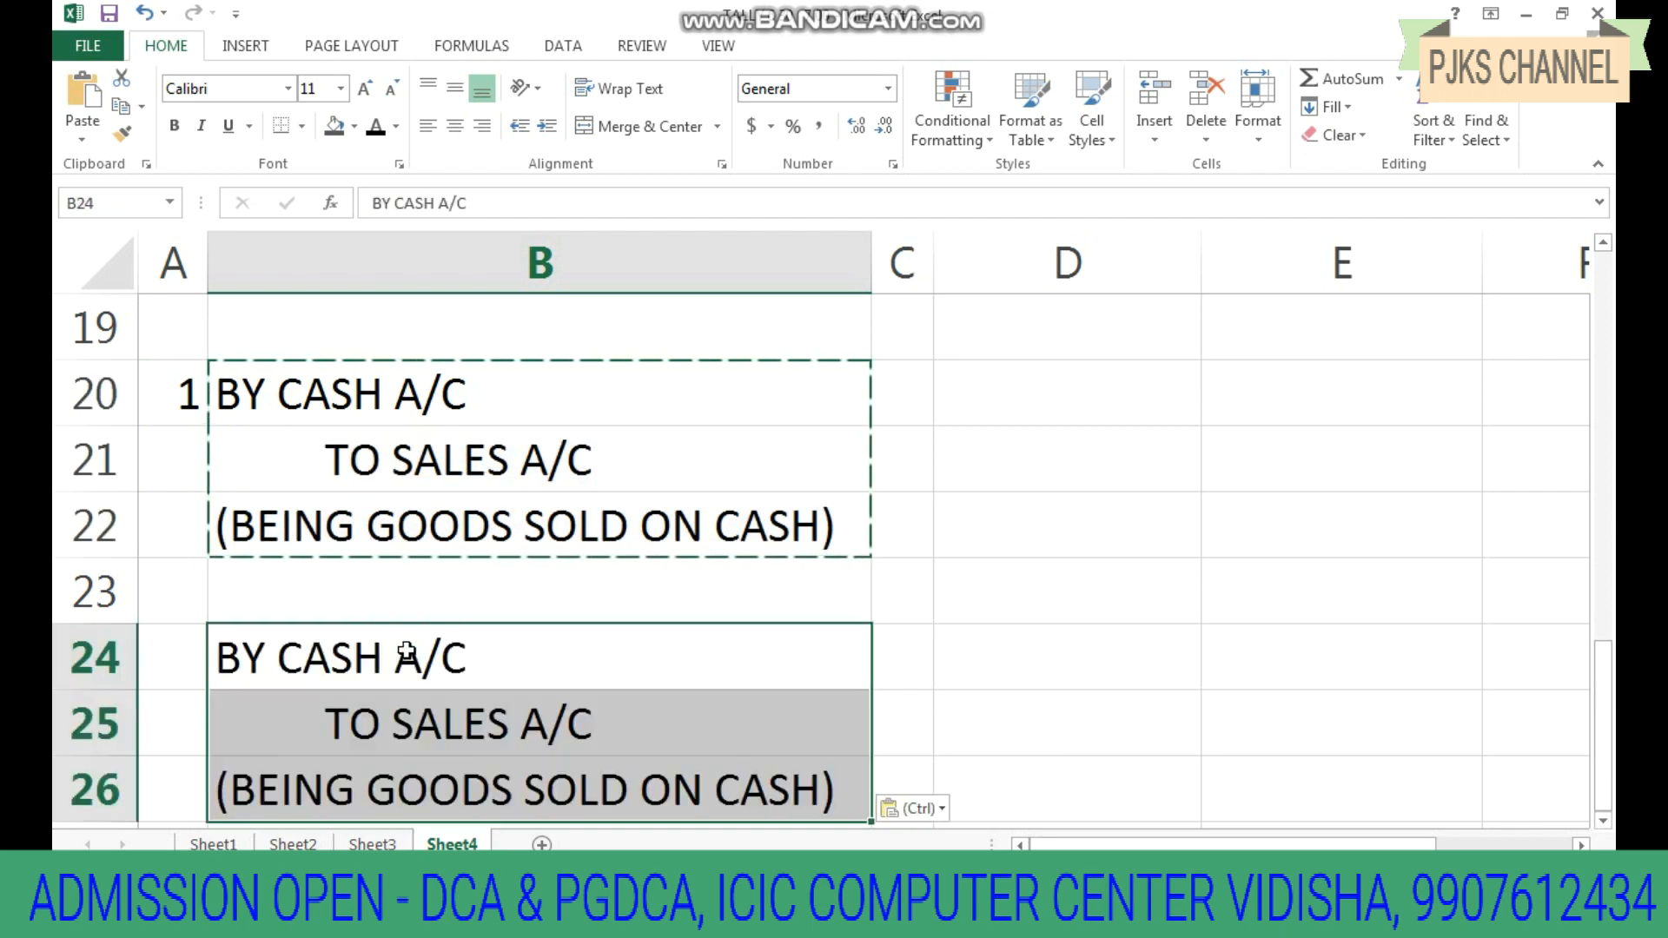
# Step: Replace CASH in the copied account line in B24 with the customer's name in possessive form
pyautogui.scroll(-2, 407, 650)
pyautogui.scroll(1, 406, 651)
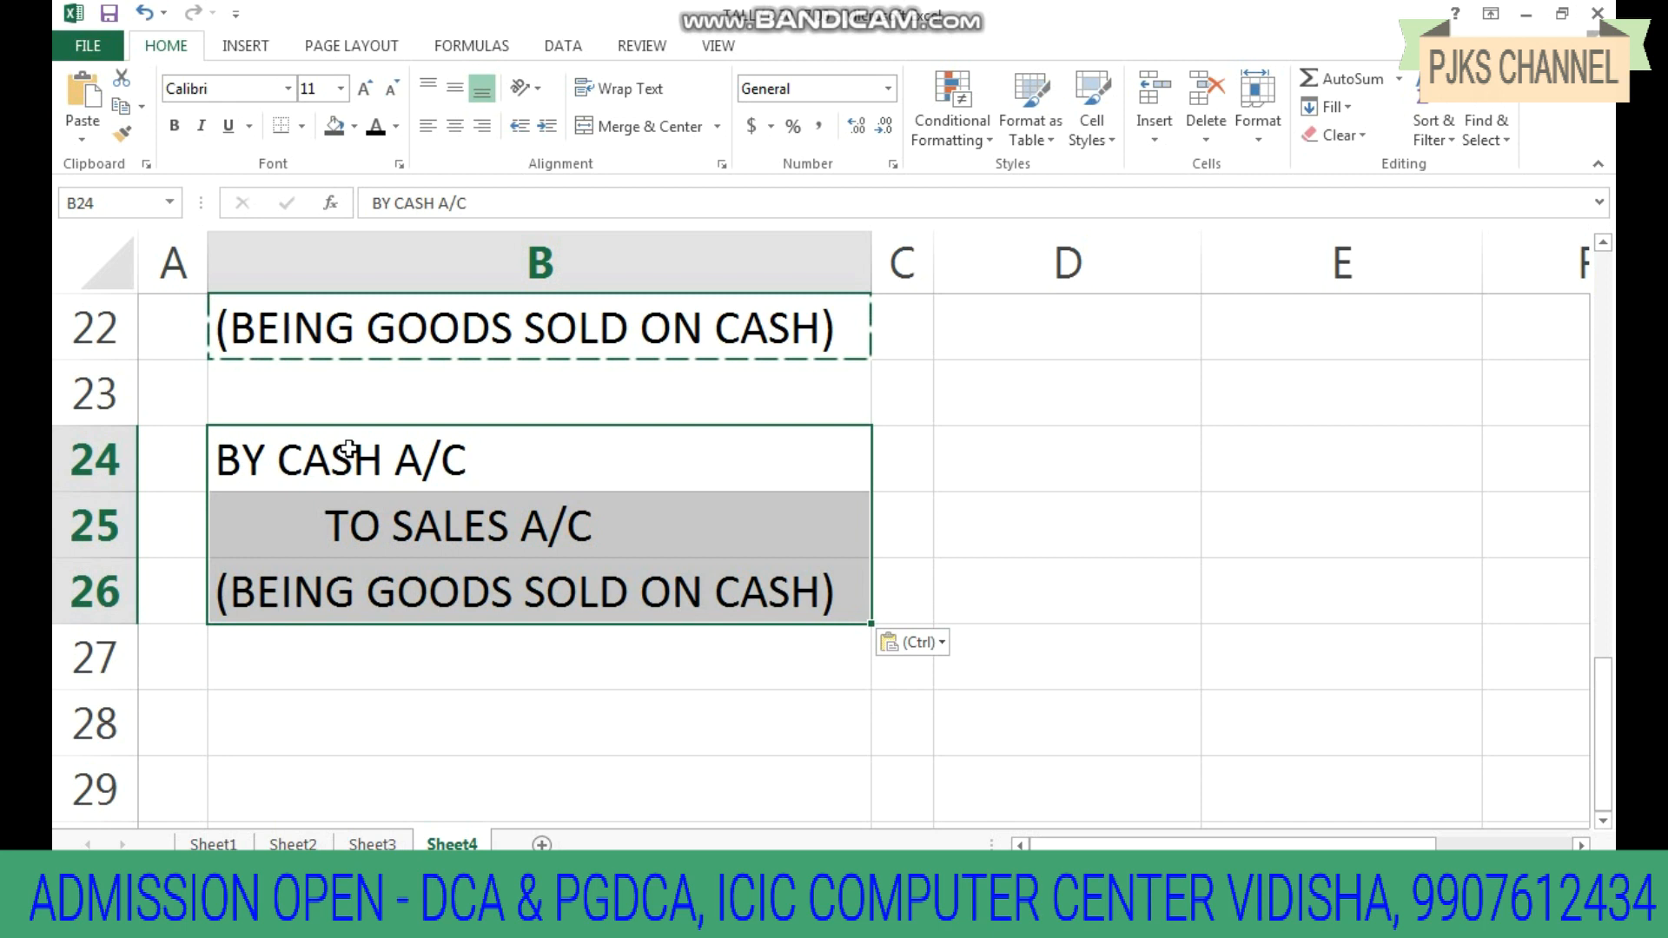
pyautogui.click(381, 457)
pyautogui.doubleClick(381, 457)
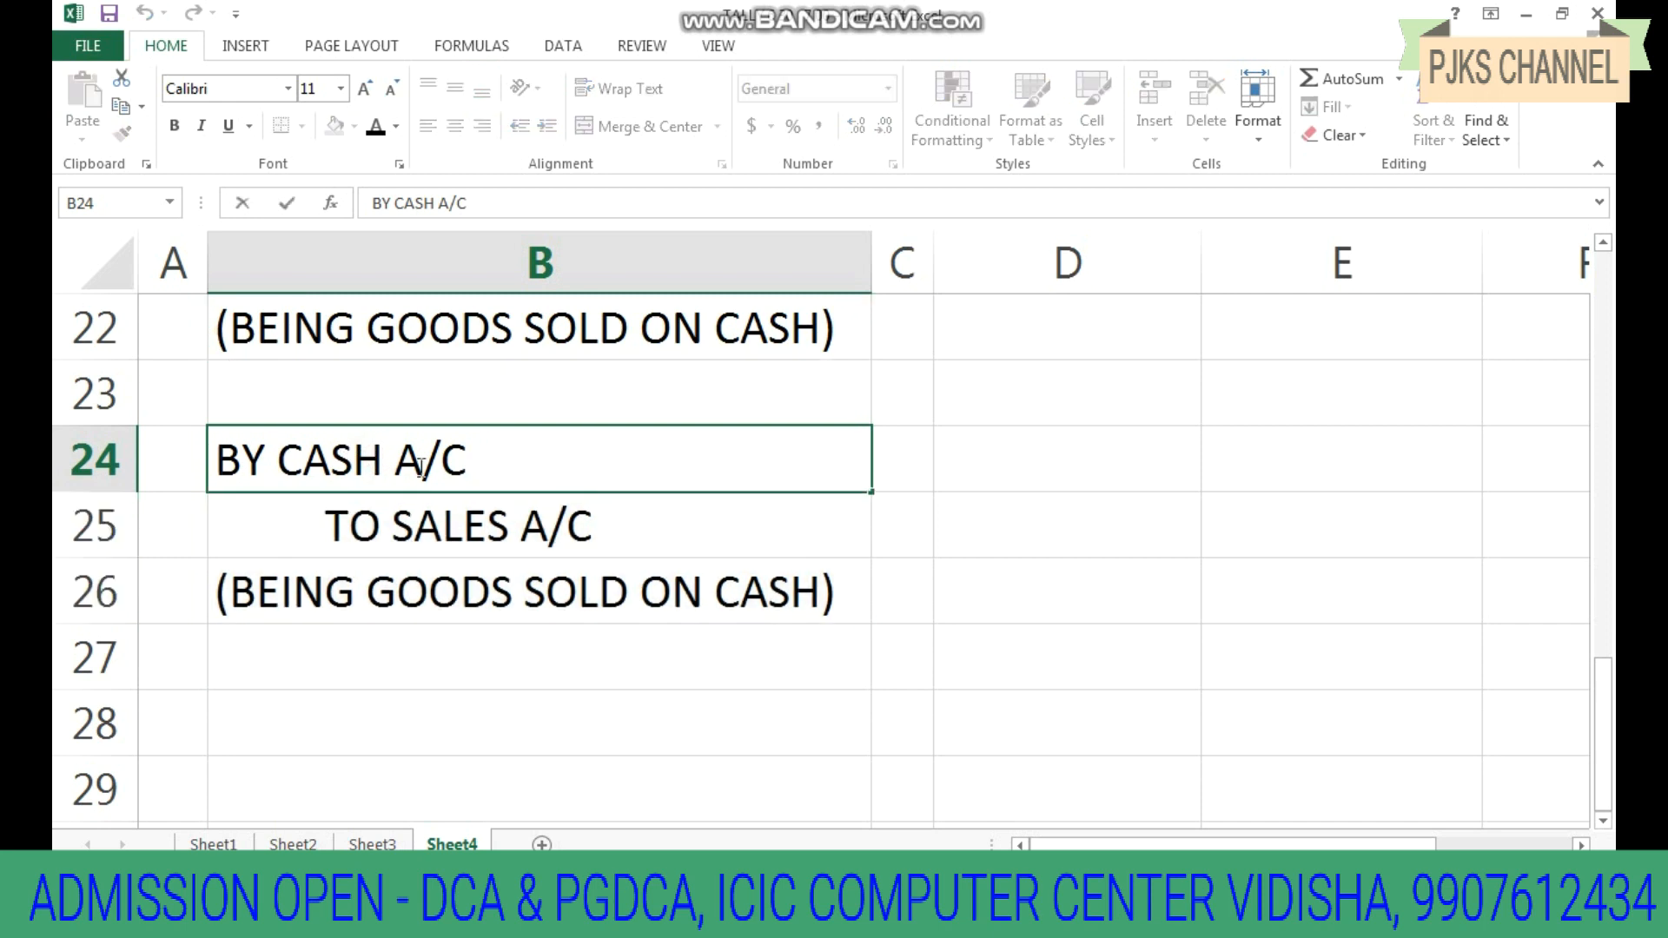
pyautogui.press('BackSpace')
pyautogui.press('BackSpace')
pyautogui.press('BackSpace')
pyautogui.press('BackSpace')
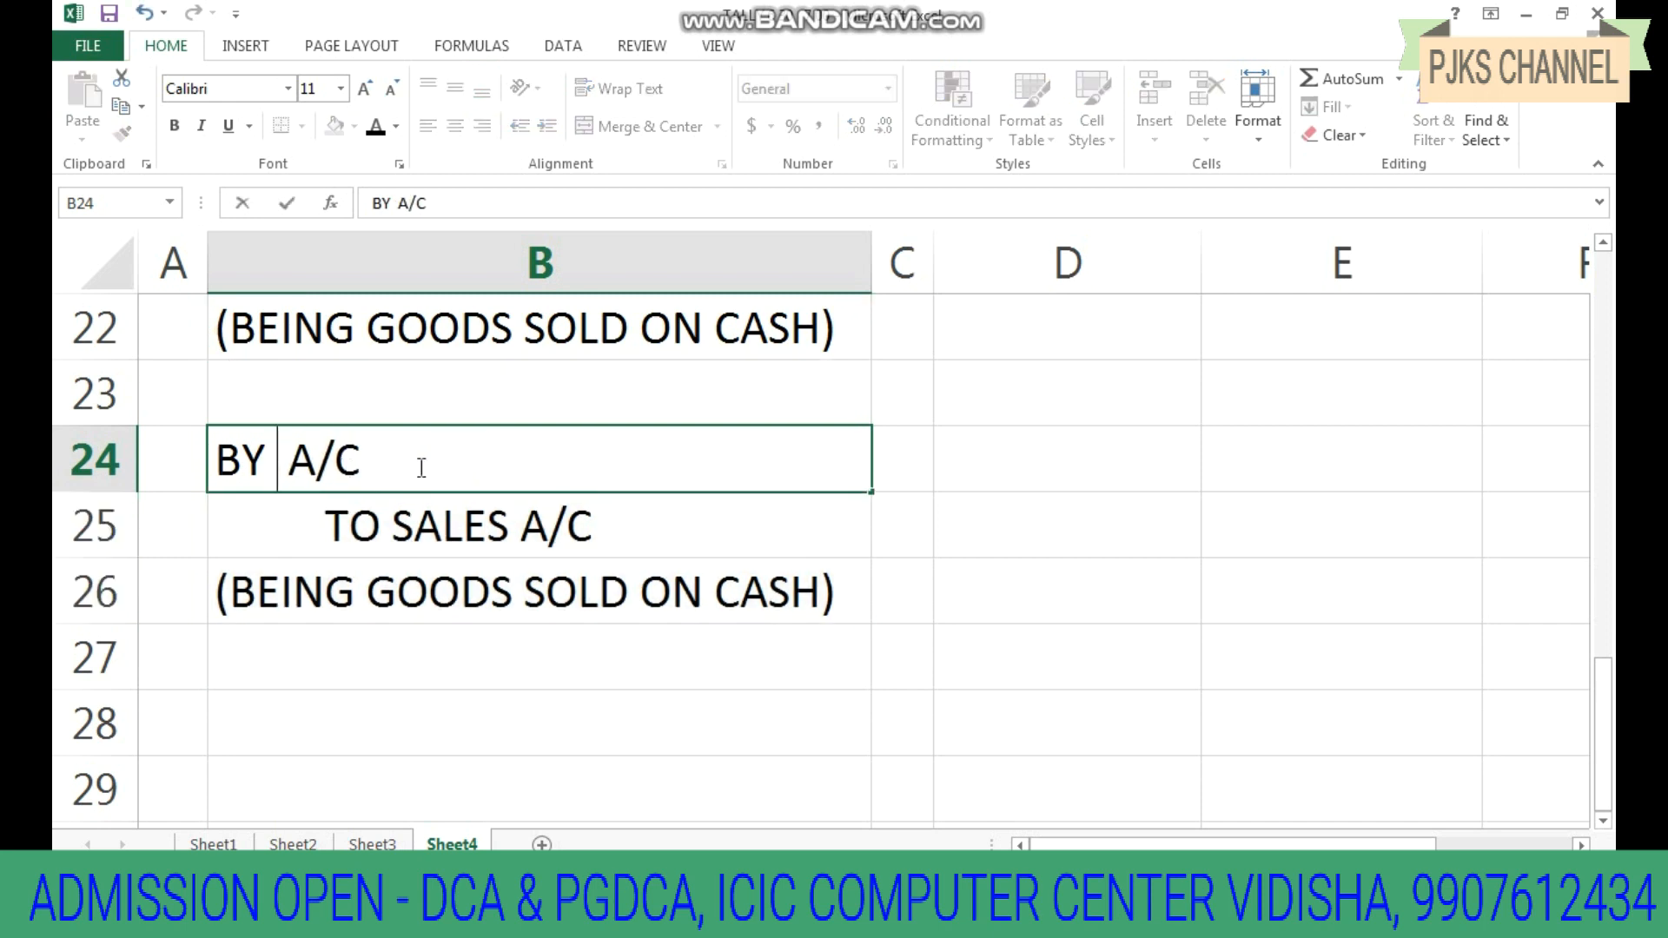
pyautogui.write('MOHAN')
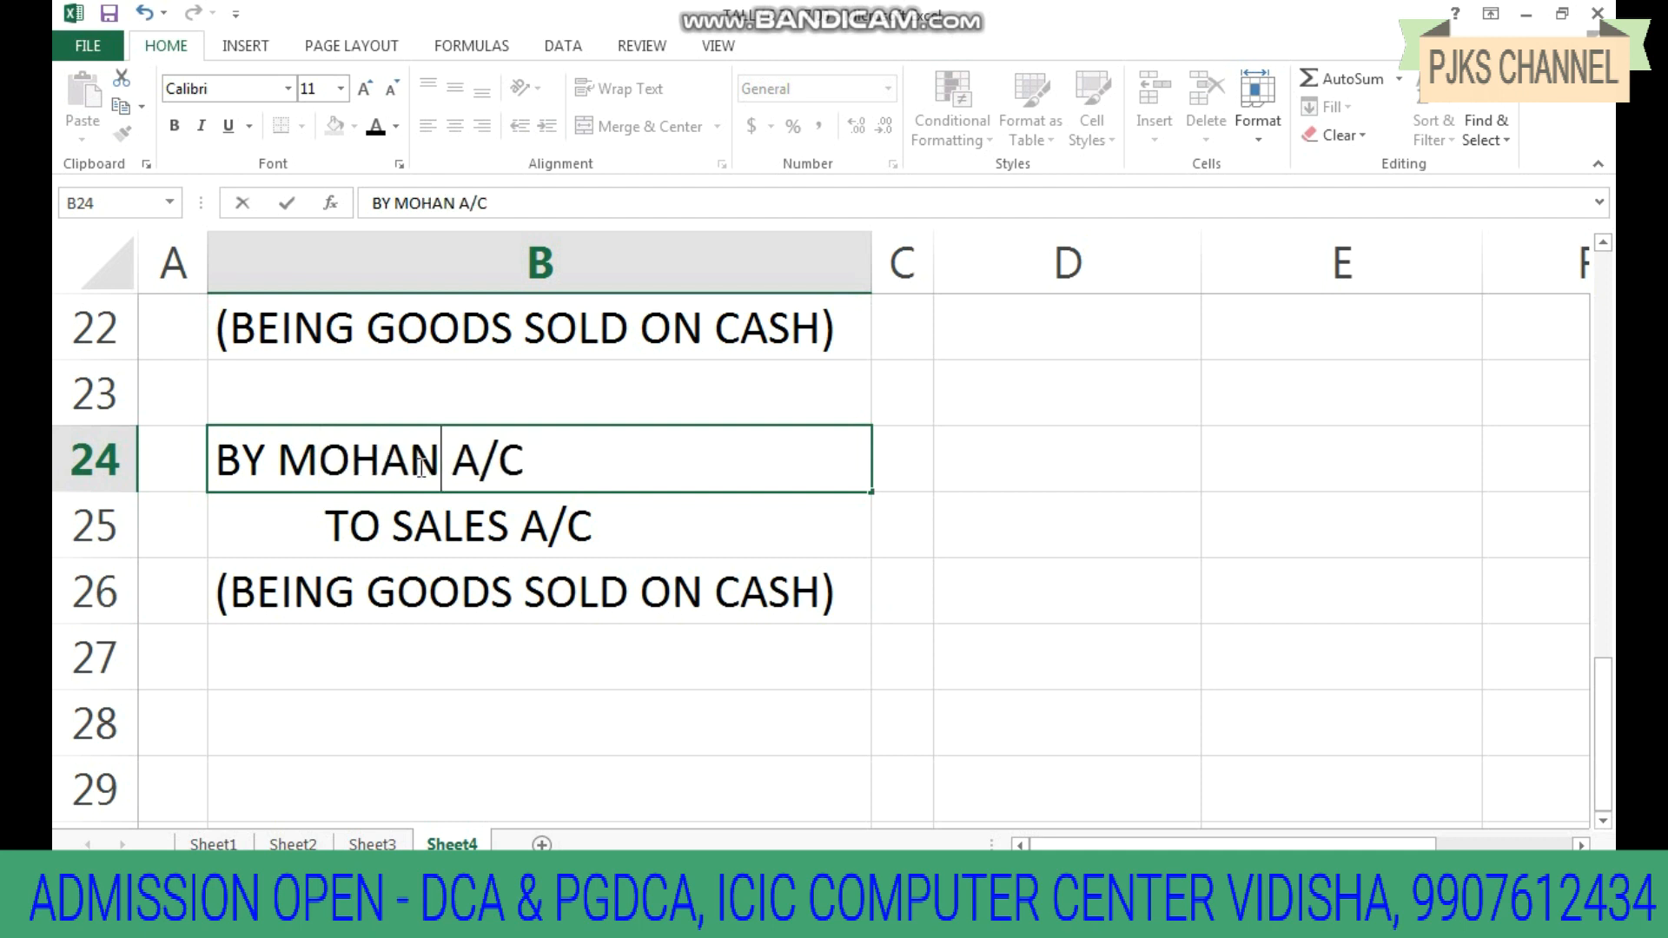
pyautogui.write("'S")
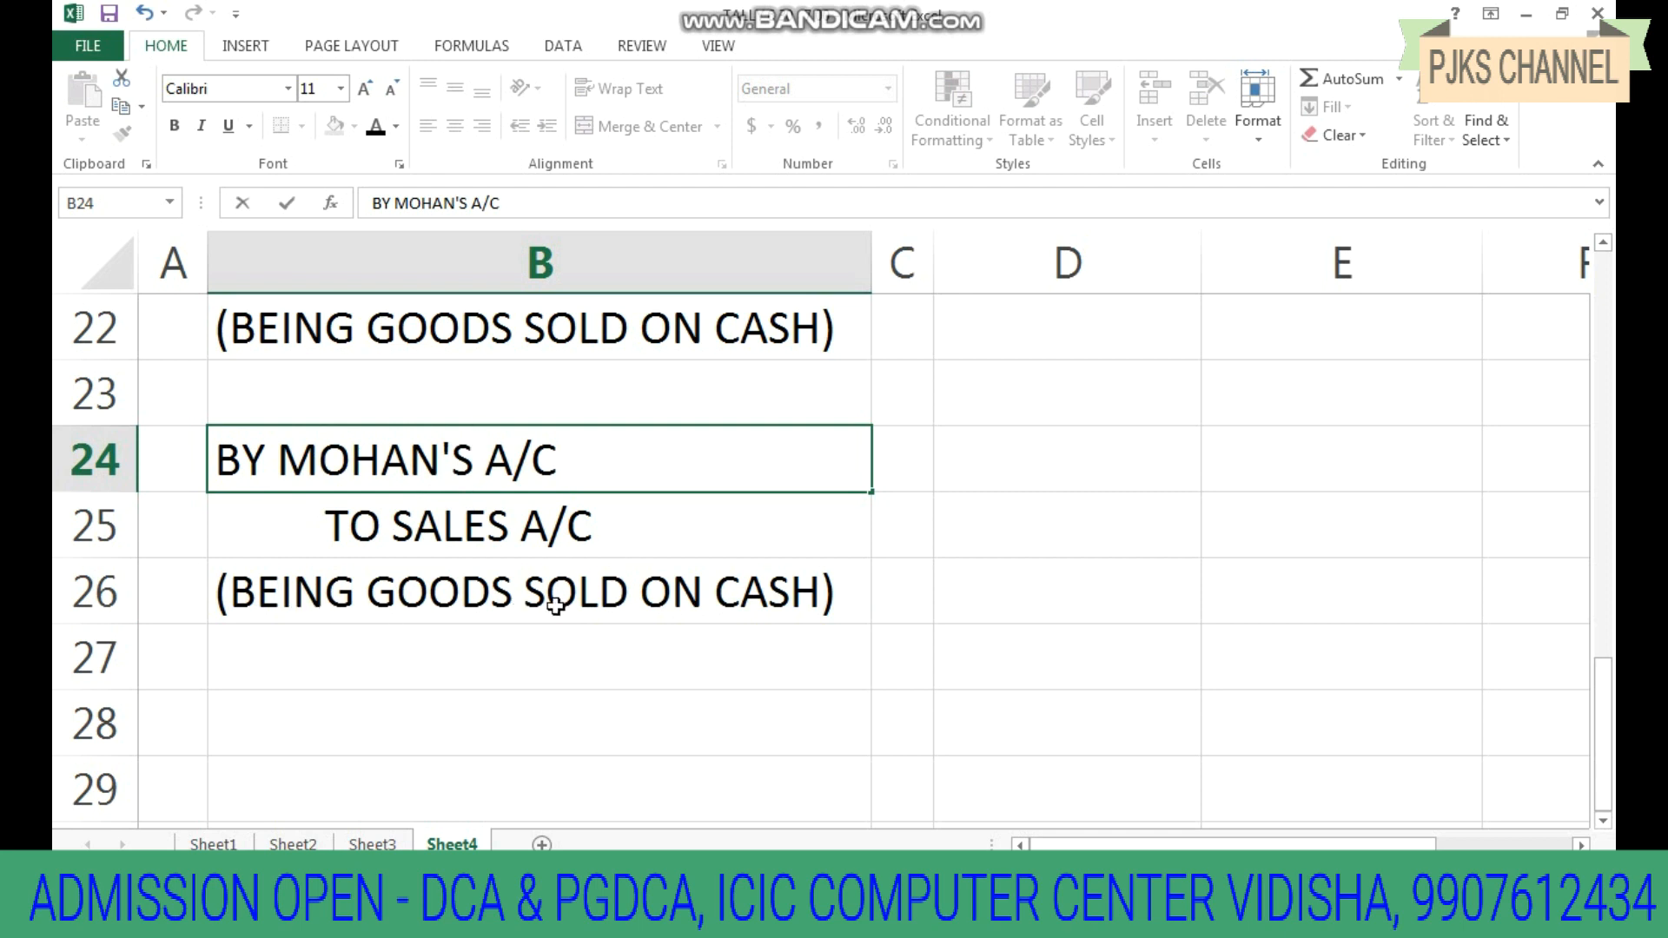
# Step: Change the narration in B26 to "(BEING GOODS SOLD ON CREDIT)"
pyautogui.doubleClick(801, 593)
pyautogui.press('Delete')
pyautogui.press('BackSpace')
pyautogui.press('BackSpace')
pyautogui.press('BackSpace')
pyautogui.write('CREDIT')
pyautogui.click(798, 699)
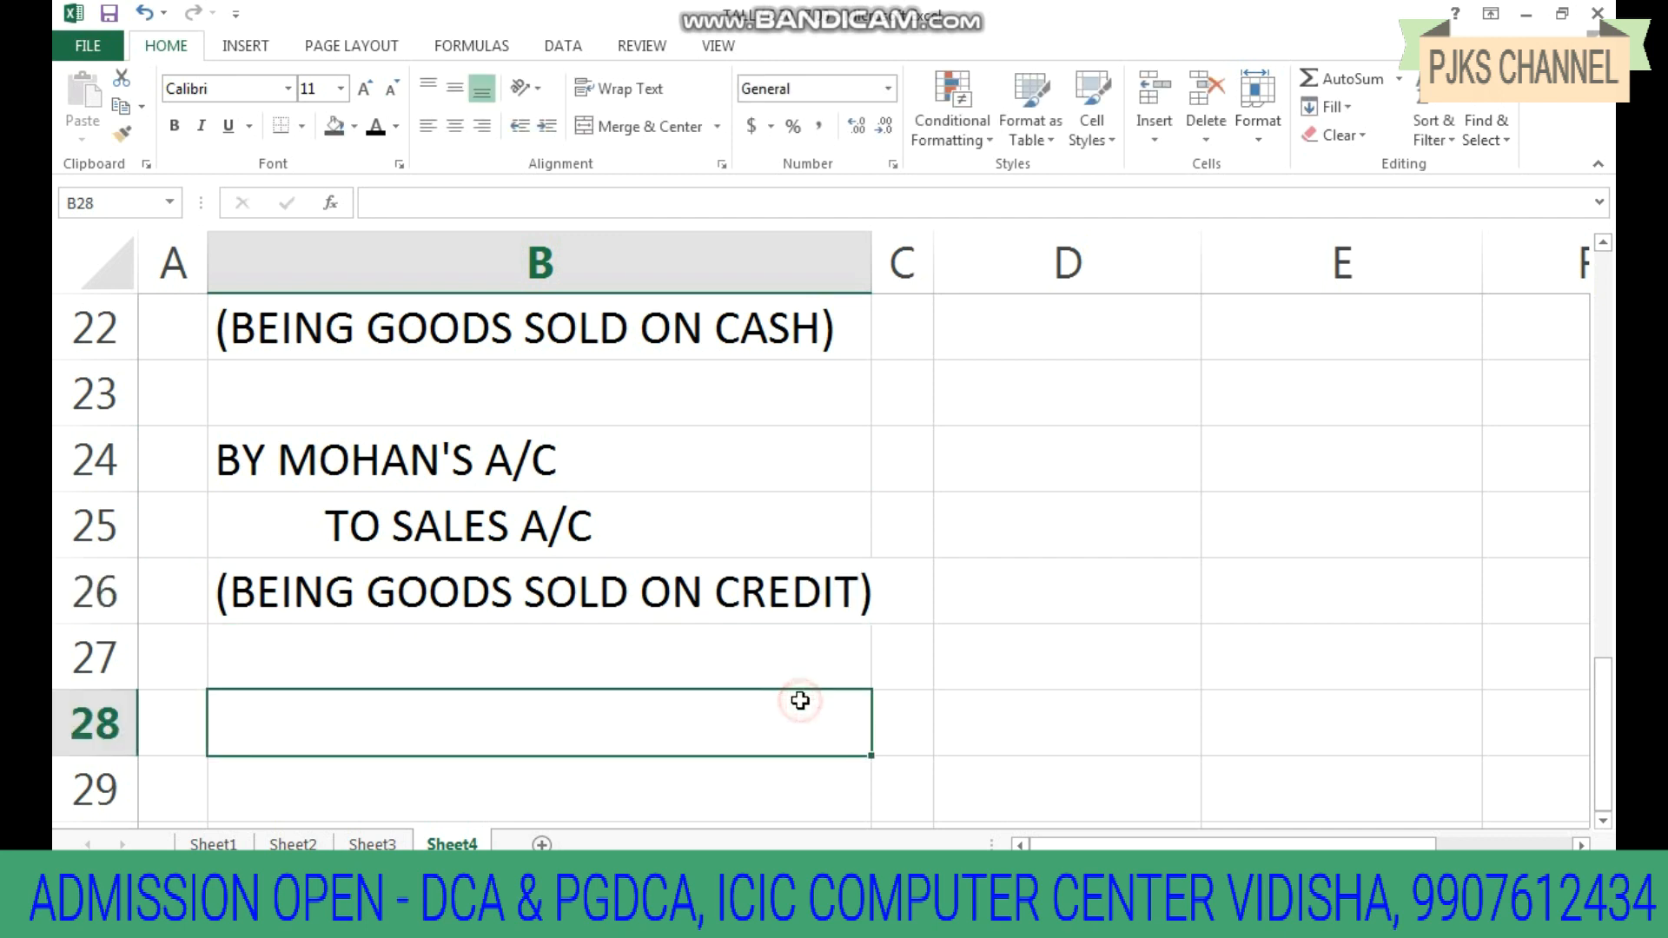
# Step: Number the credit sale entry 2 in A24
pyautogui.click(146, 449)
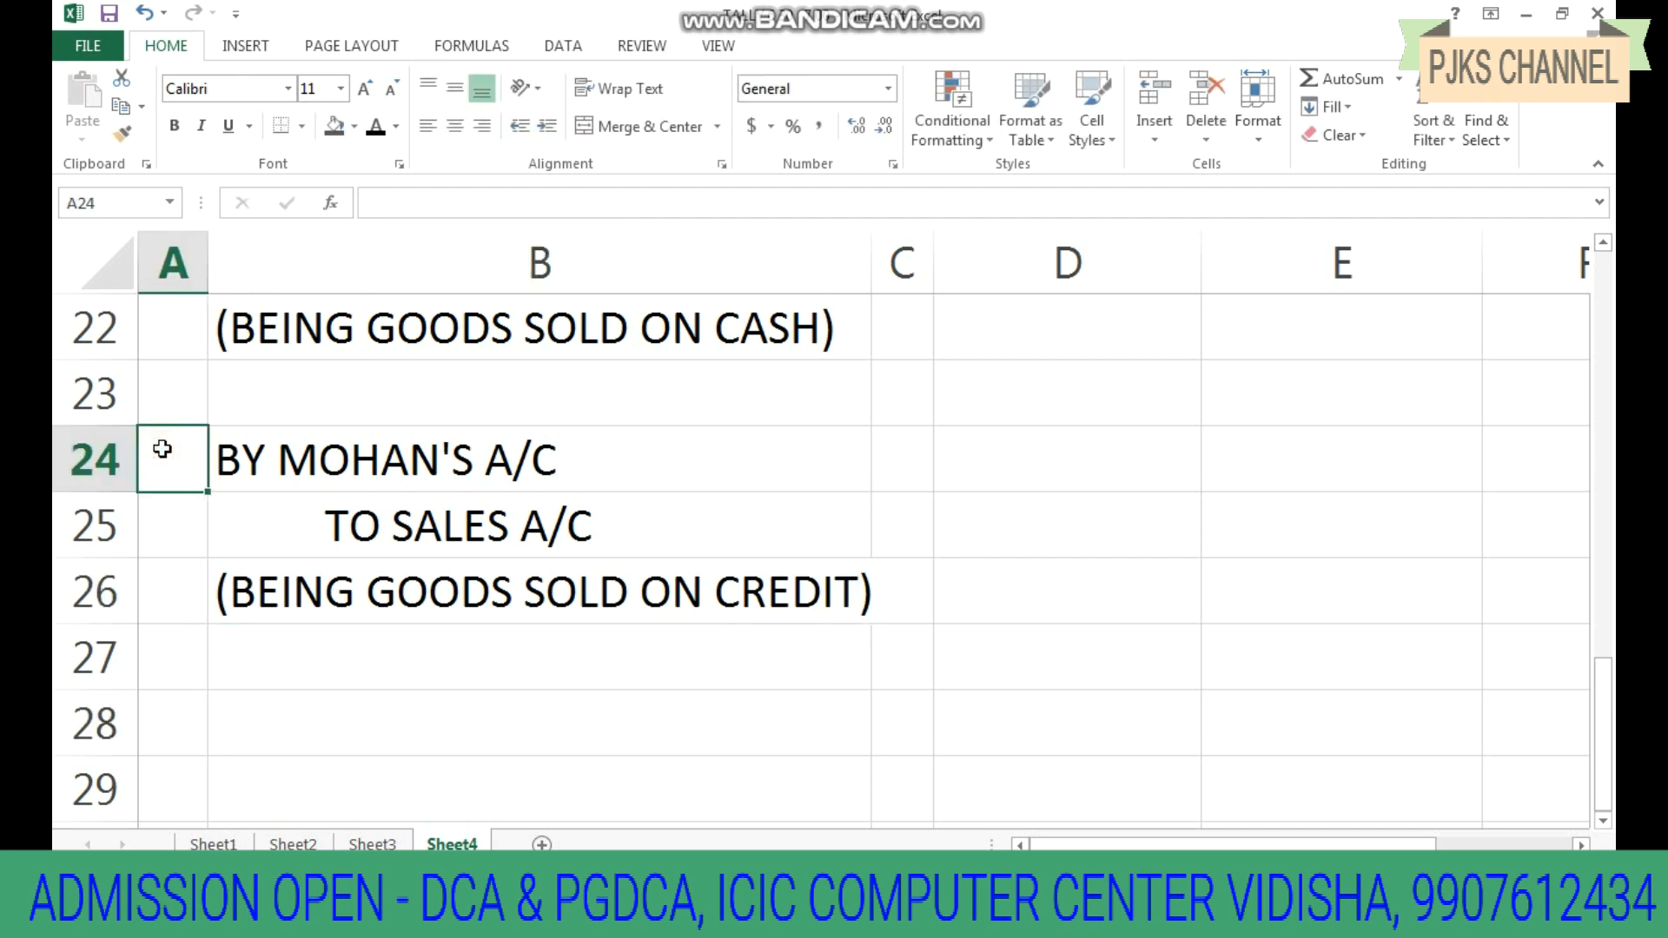
pyautogui.write('2')
pyautogui.click(503, 630)
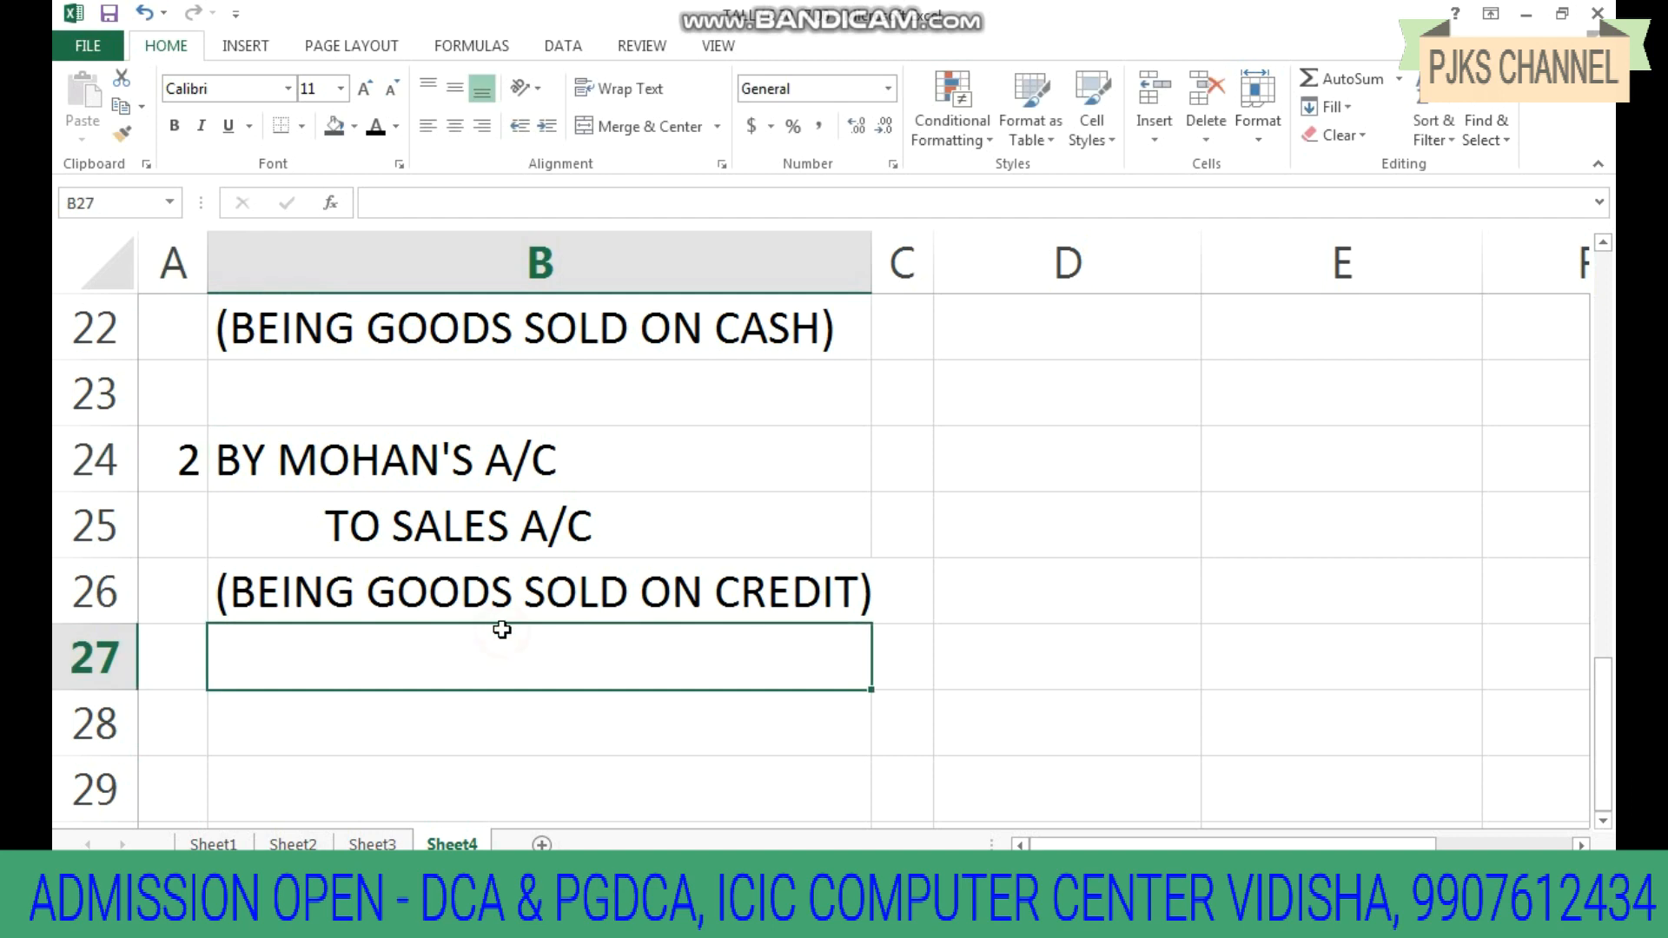
# Step: Copy the credit sale entry in B24:B26 to B28:B30 and select the customer's name in B28 for editing
pyautogui.moveTo(272, 465); pyautogui.dragTo(519, 592)
pyautogui.hotkey('ctrl', 'c')
pyautogui.scroll(-1, 518, 588)
pyautogui.click(366, 536)
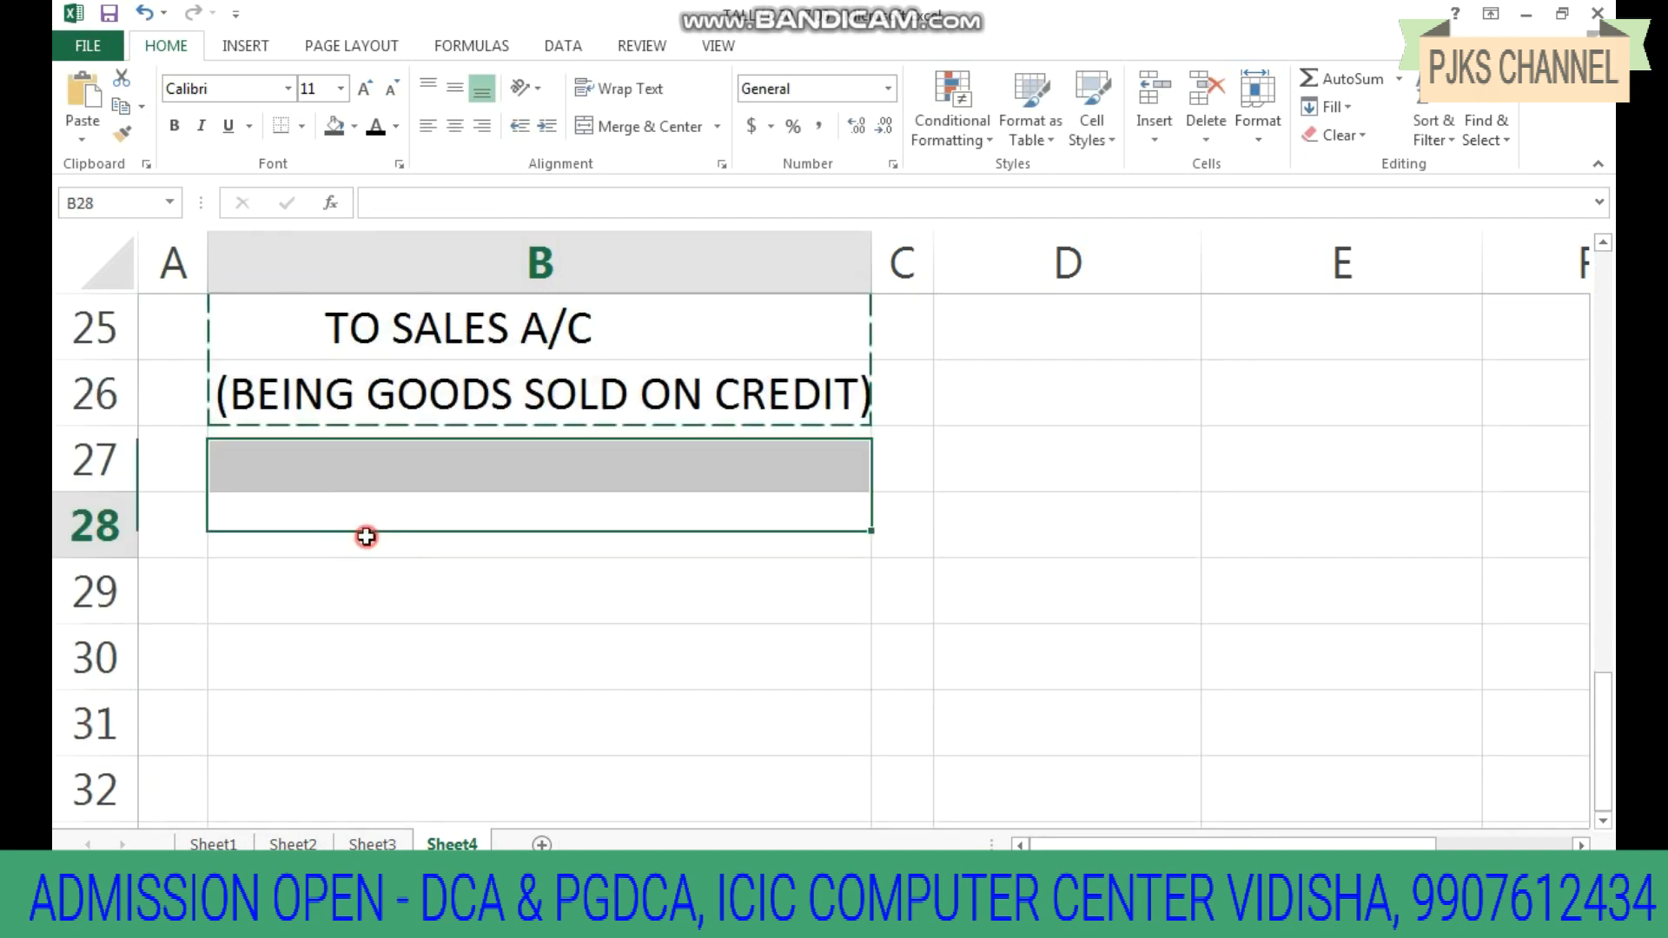
pyautogui.hotkey('ctrl', 'v')
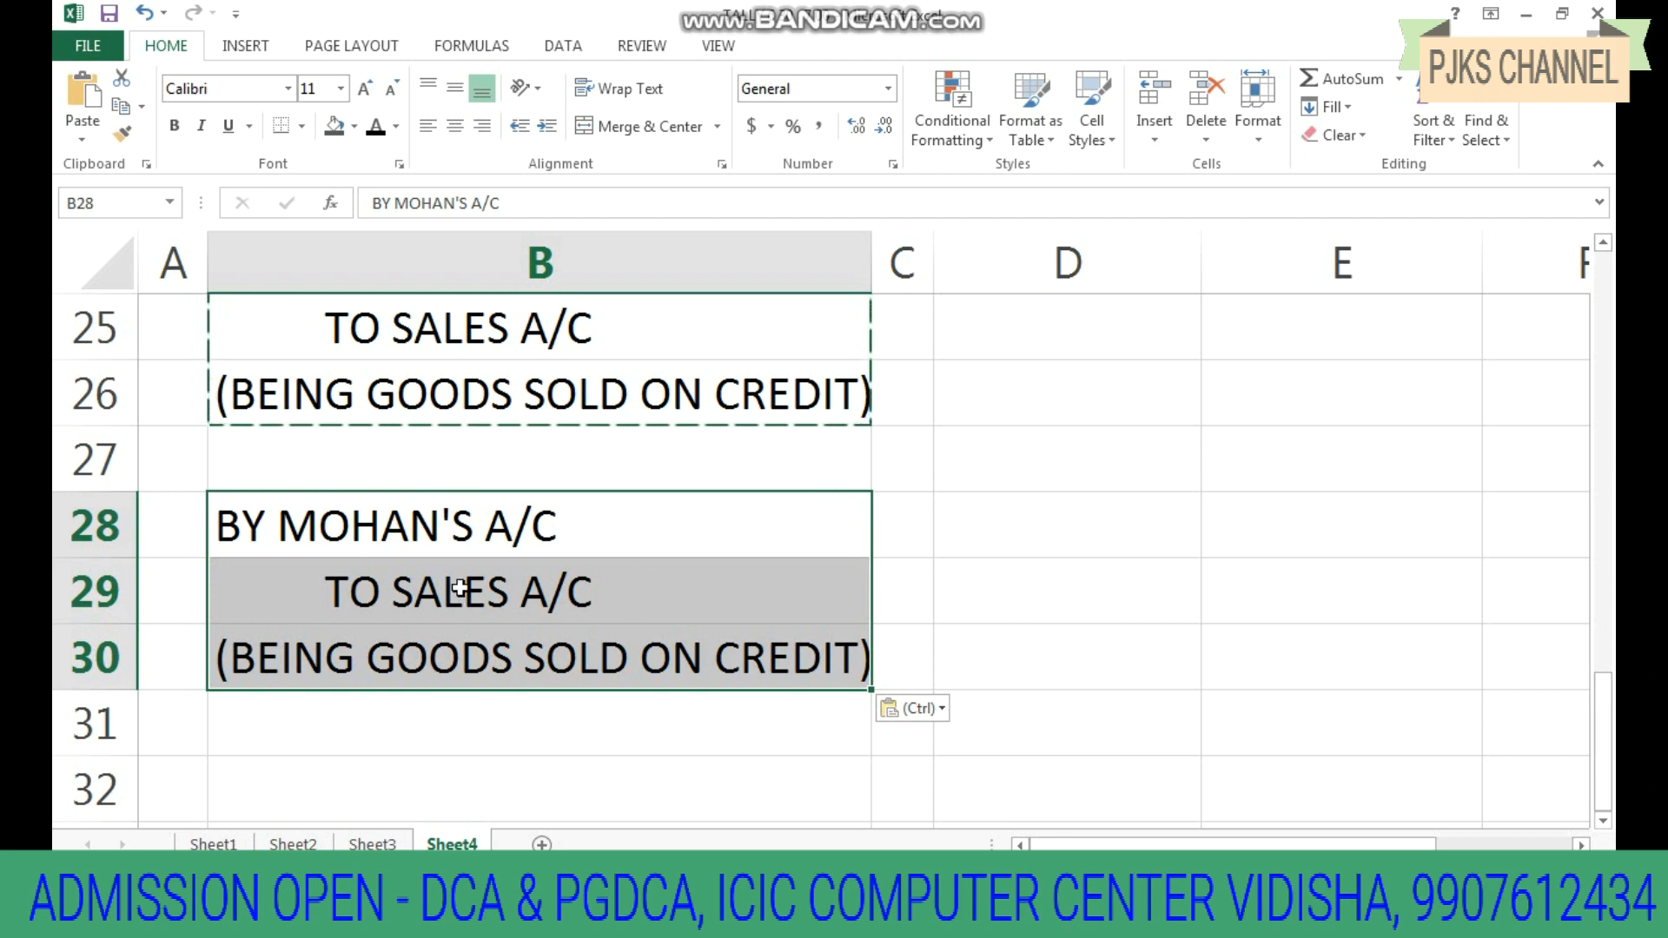
pyautogui.doubleClick(324, 527)
pyautogui.moveTo(278, 527); pyautogui.dragTo(477, 546)
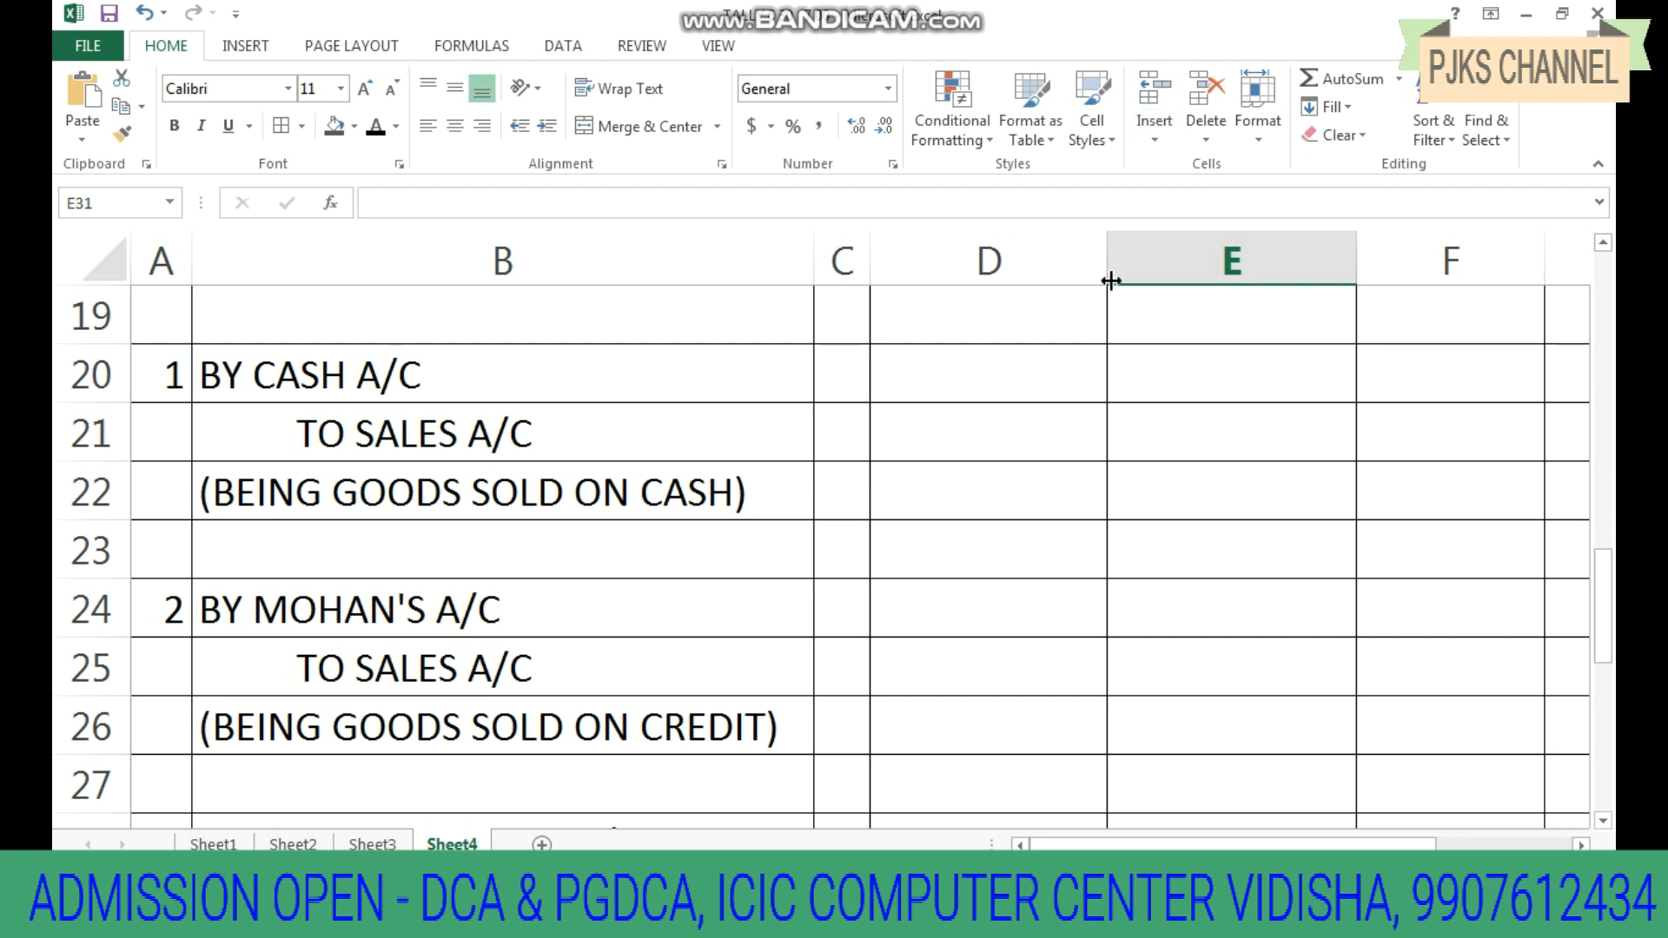
pyautogui.scroll(-2, 708, 769)
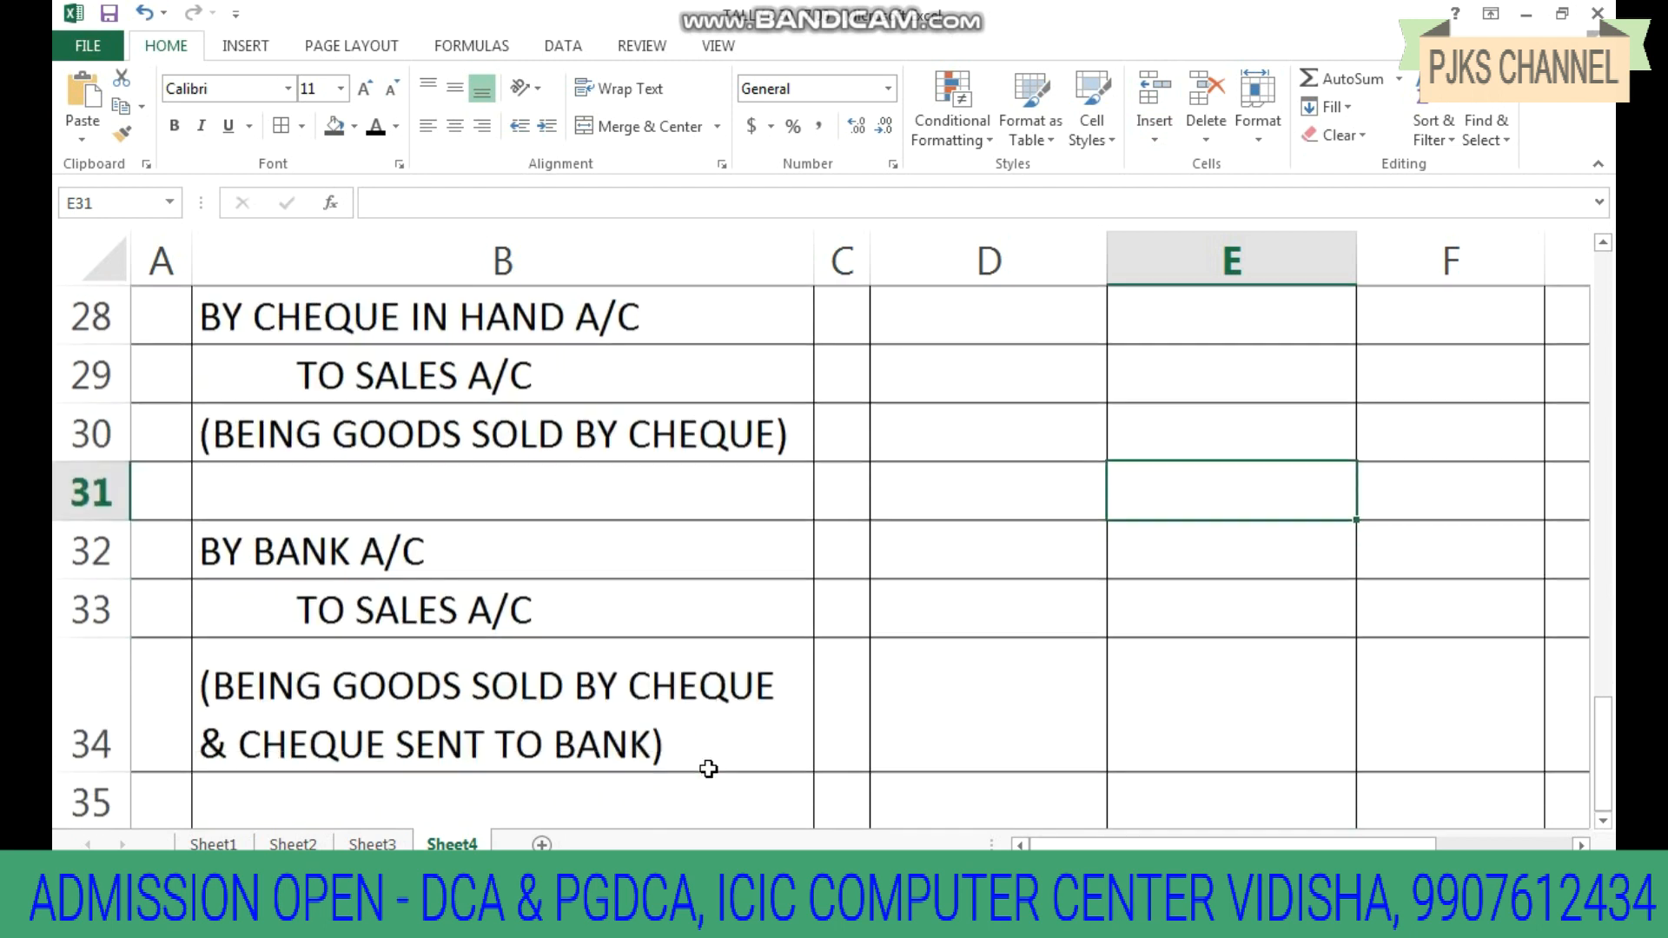
pyautogui.scroll(2, 708, 763)
pyautogui.scroll(2, 708, 763)
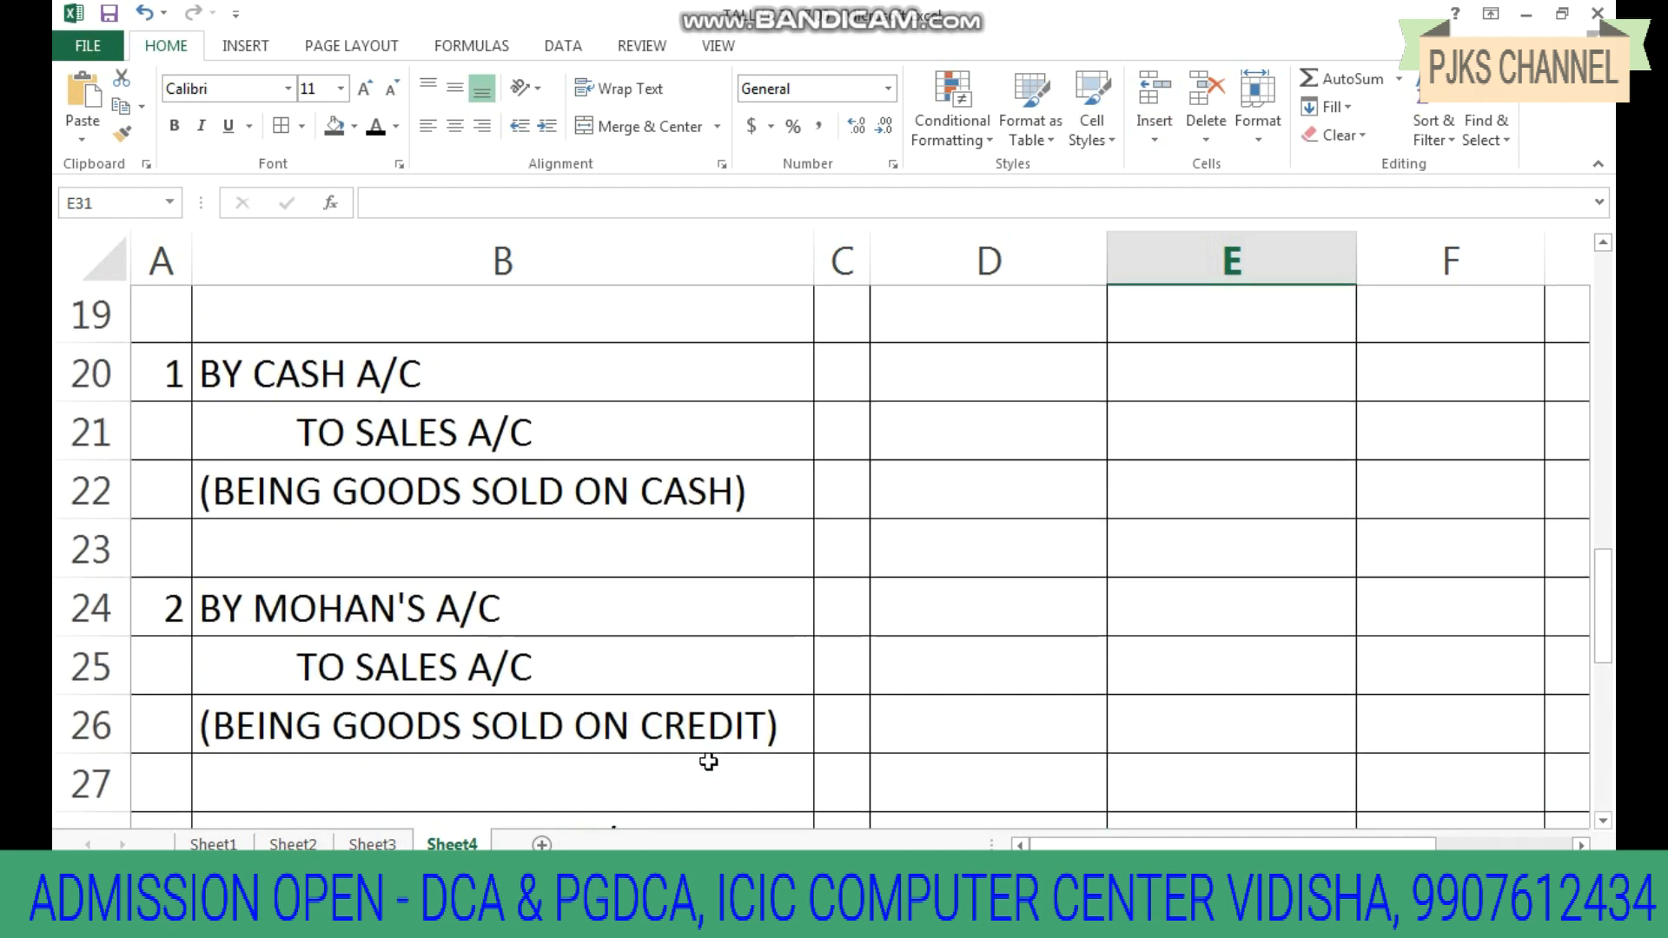
pyautogui.scroll(-4, 865, 610)
pyautogui.scroll(3, 868, 604)
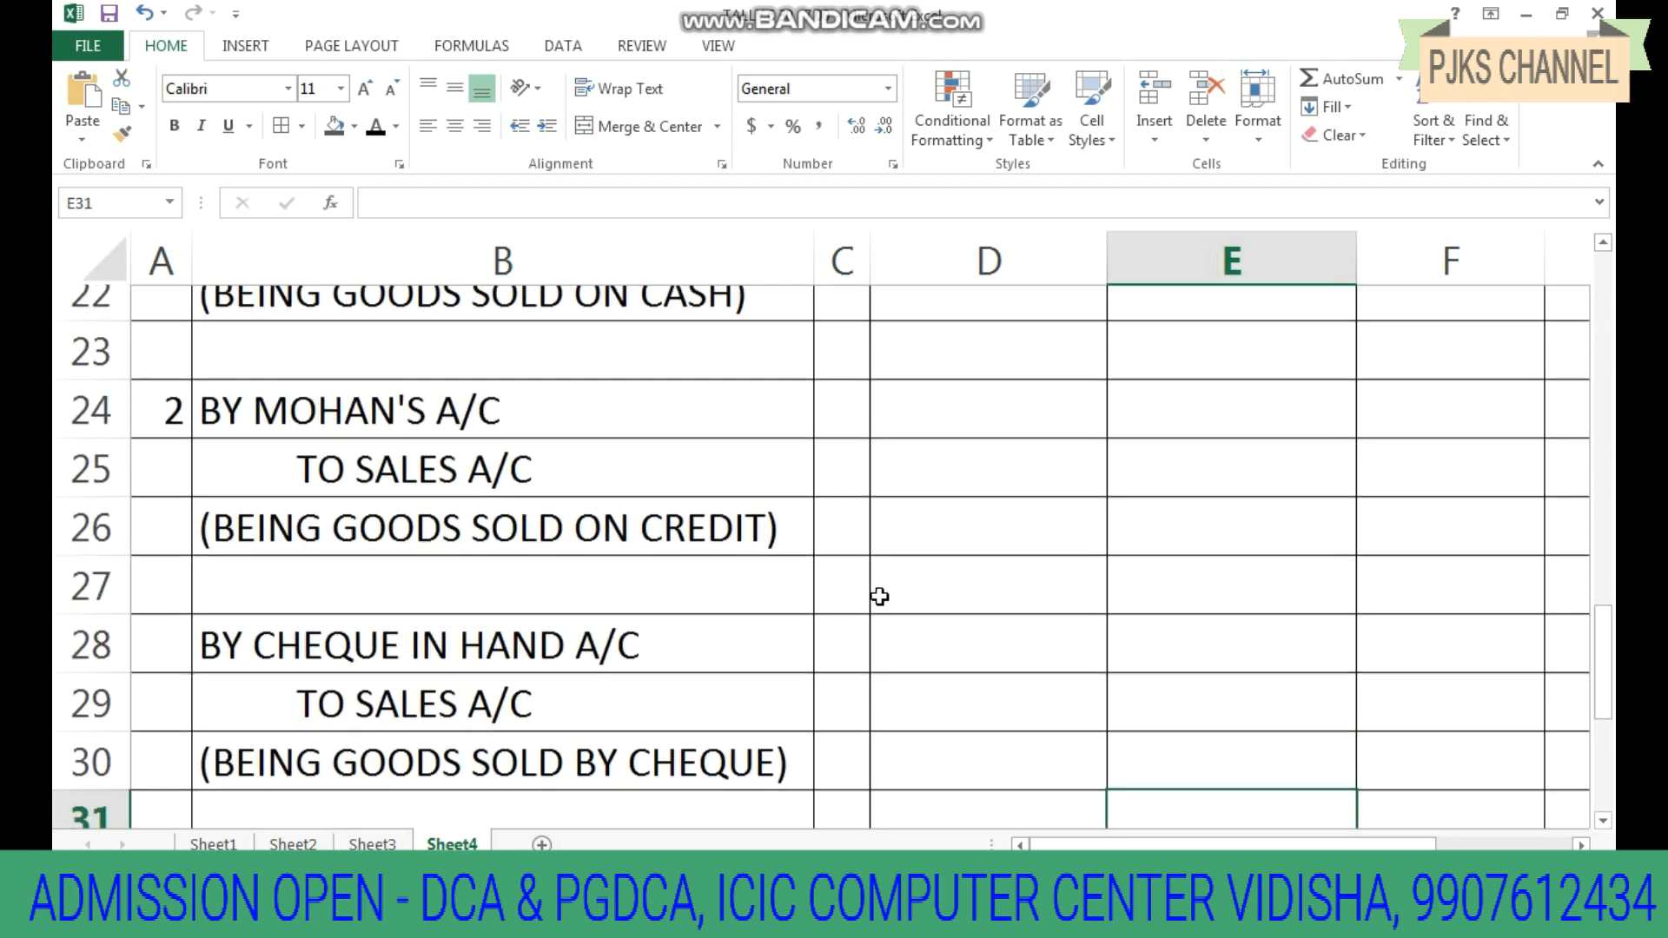
pyautogui.scroll(1, 879, 596)
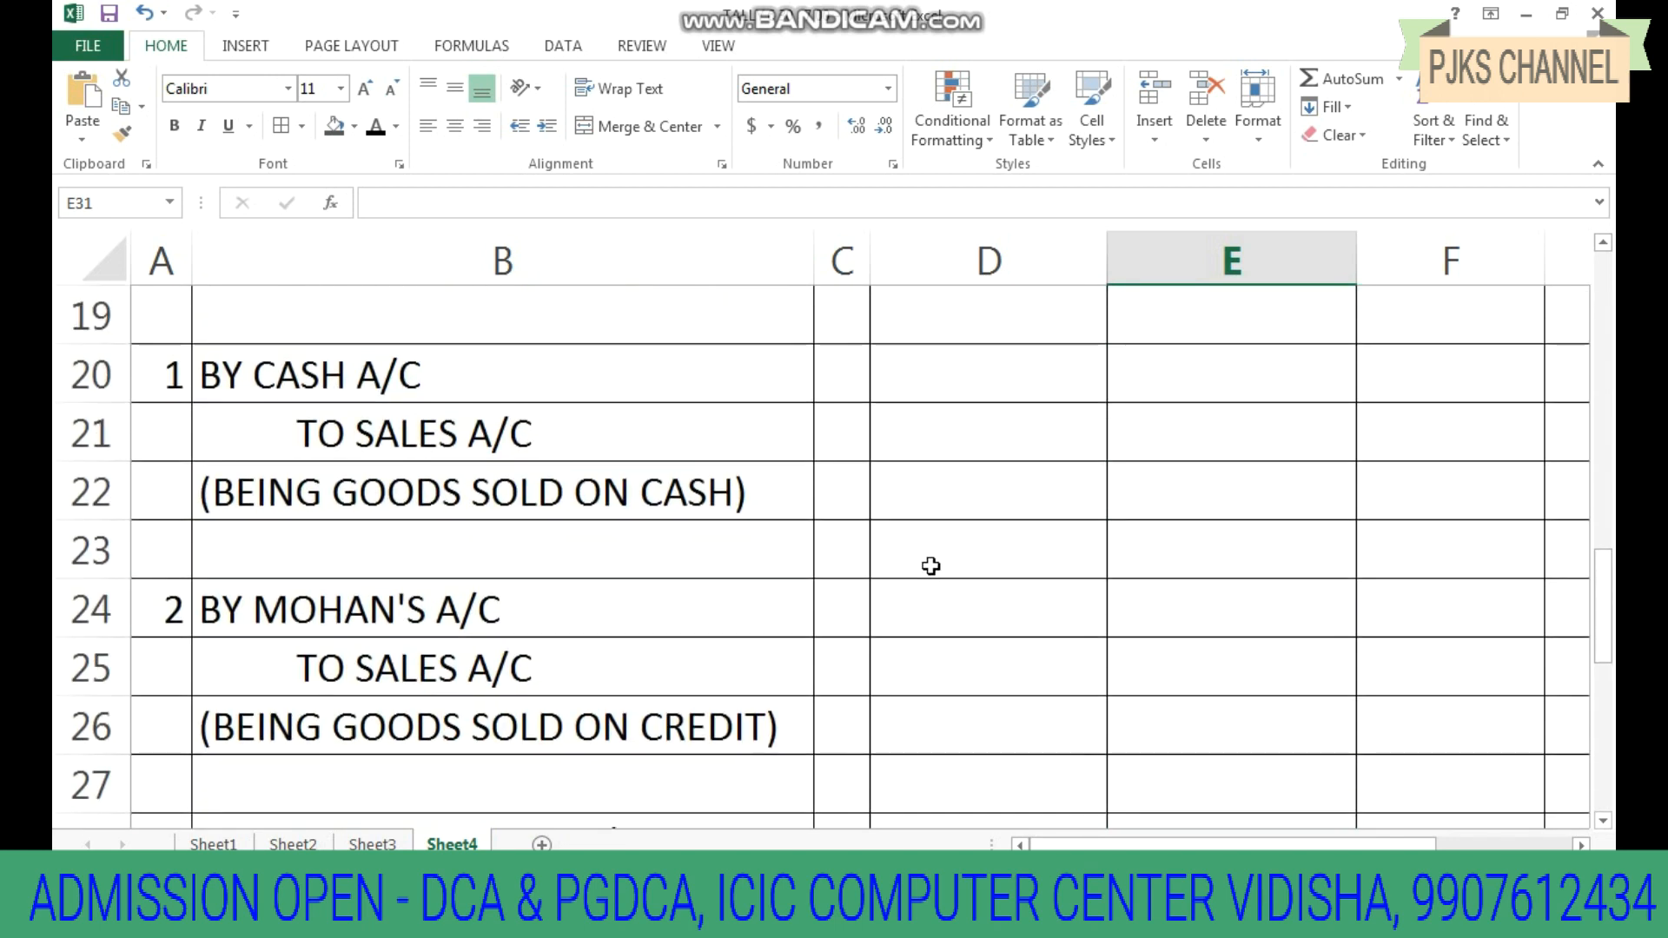